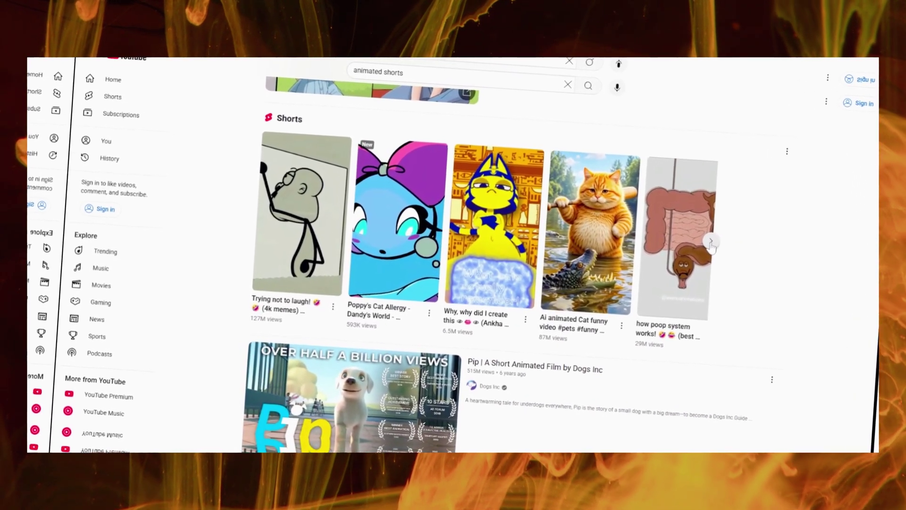
Advance the 'animated shorts' Shorts carousel to show the next set of videos
{"action": "left_click", "coordinate": [710, 245]}
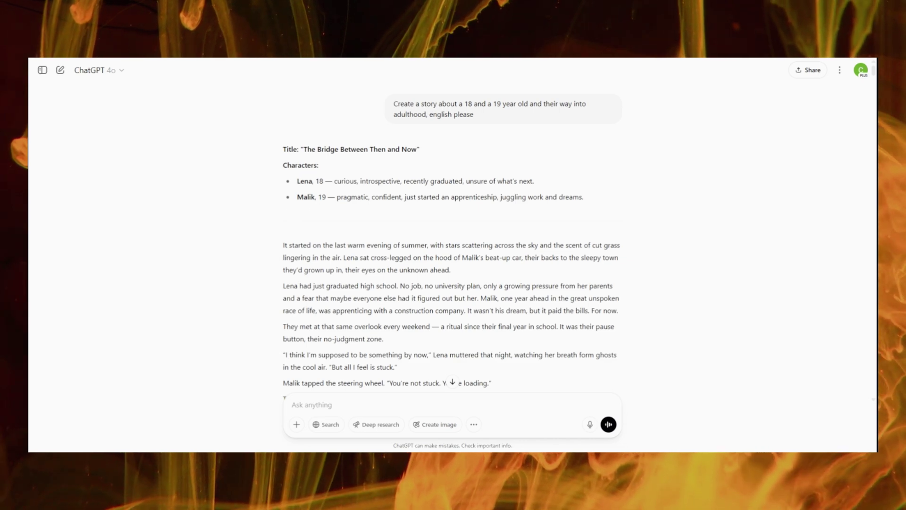
{"action": "scroll", "coordinate": [465, 196], "scroll_direction": "down", "scroll_amount": 1}
{"action": "scroll", "coordinate": [451, 248], "scroll_direction": "down", "scroll_amount": 1}
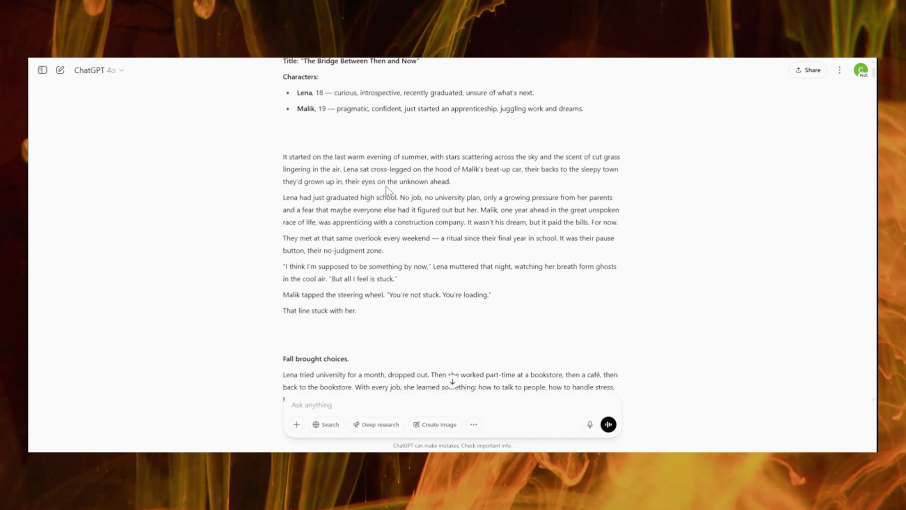
{"action": "scroll", "coordinate": [452, 248], "scroll_direction": "down", "scroll_amount": 1}
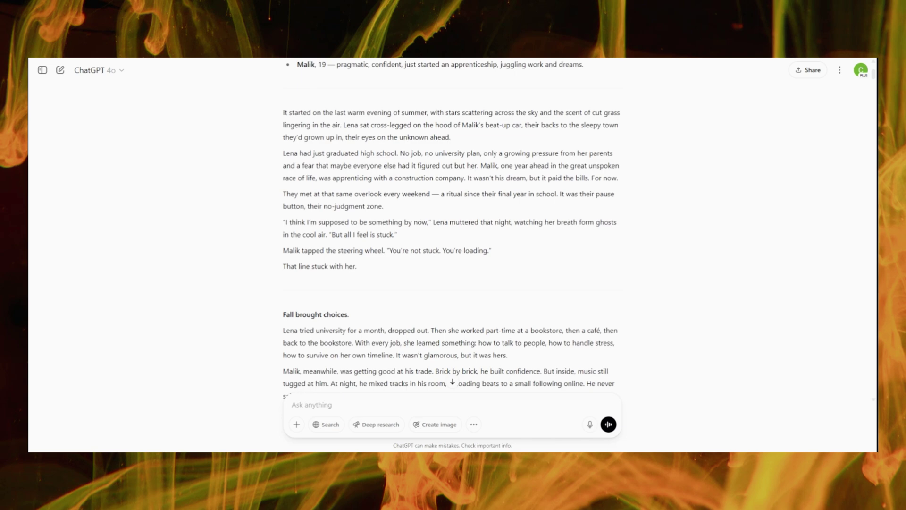
{"action": "scroll", "coordinate": [369, 215], "scroll_direction": "down", "scroll_amount": 2}
{"action": "scroll", "coordinate": [369, 215], "scroll_direction": "down", "scroll_amount": 2}
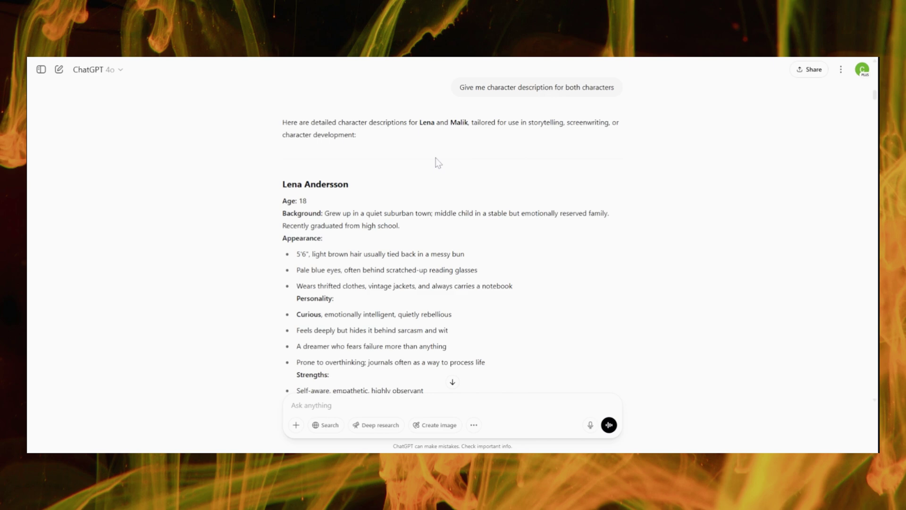
{"action": "scroll", "coordinate": [452, 248], "scroll_direction": "down", "scroll_amount": 2}
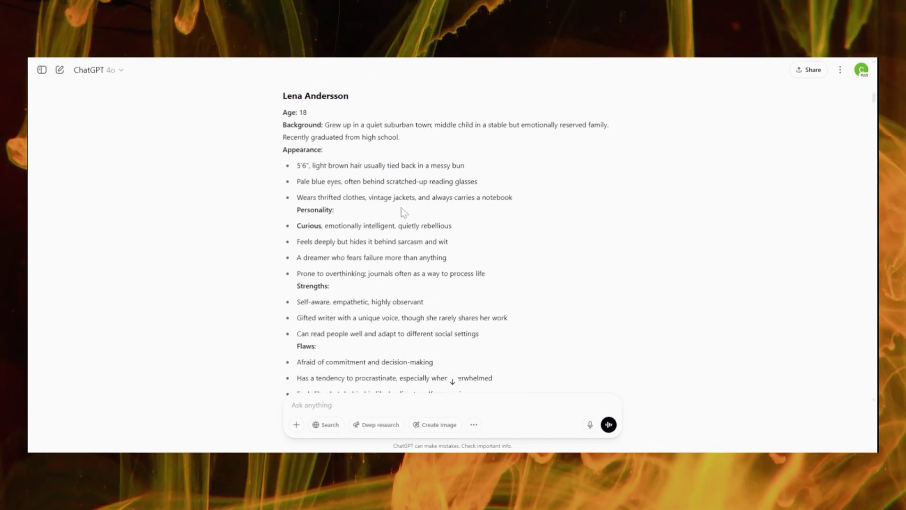
{"action": "scroll", "coordinate": [533, 296], "scroll_direction": "down", "scroll_amount": 10}
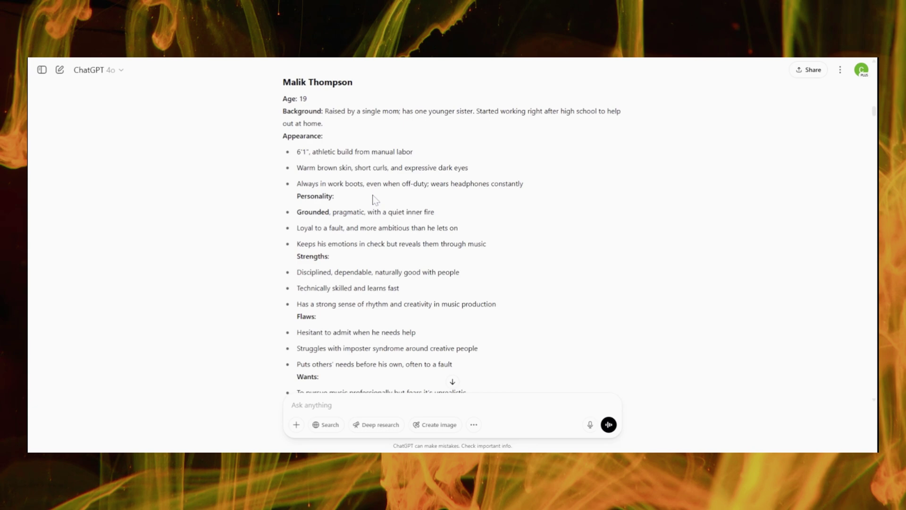
{"action": "scroll", "coordinate": [443, 207], "scroll_direction": "down", "scroll_amount": 10}
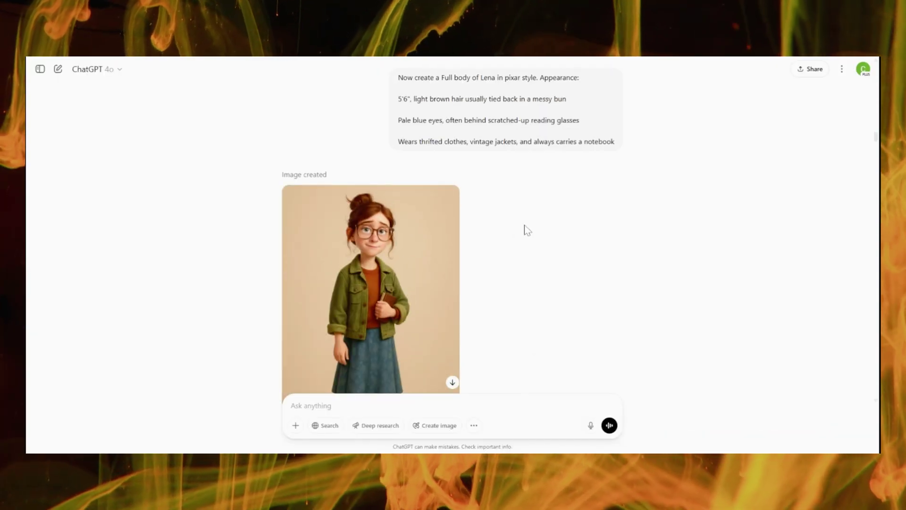
{"action": "scroll", "coordinate": [531, 232], "scroll_direction": "down", "scroll_amount": 2}
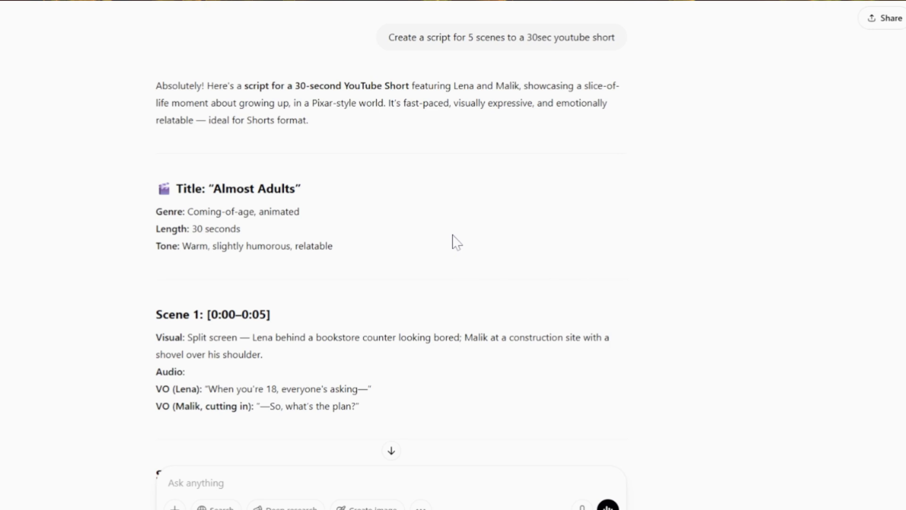
{"action": "scroll", "coordinate": [439, 251], "scroll_direction": "down", "scroll_amount": 1}
{"action": "scroll", "coordinate": [439, 251], "scroll_direction": "down", "scroll_amount": 1}
{"action": "scroll", "coordinate": [442, 251], "scroll_direction": "down", "scroll_amount": 3}
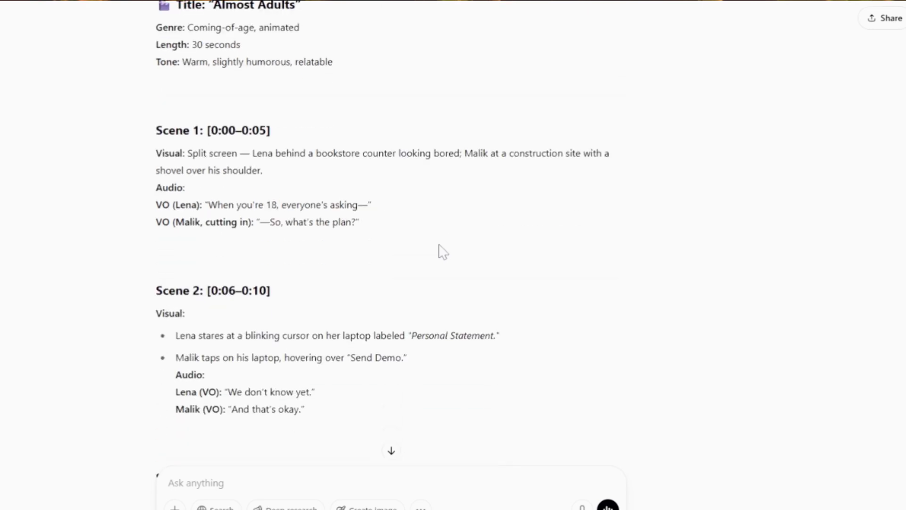
{"action": "scroll", "coordinate": [440, 251], "scroll_direction": "down", "scroll_amount": 1}
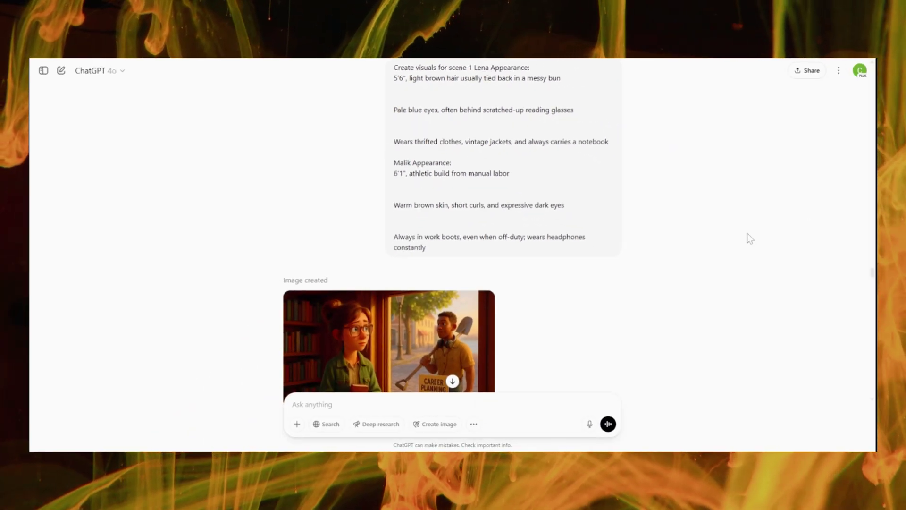
{"action": "scroll", "coordinate": [713, 253], "scroll_direction": "down", "scroll_amount": 1}
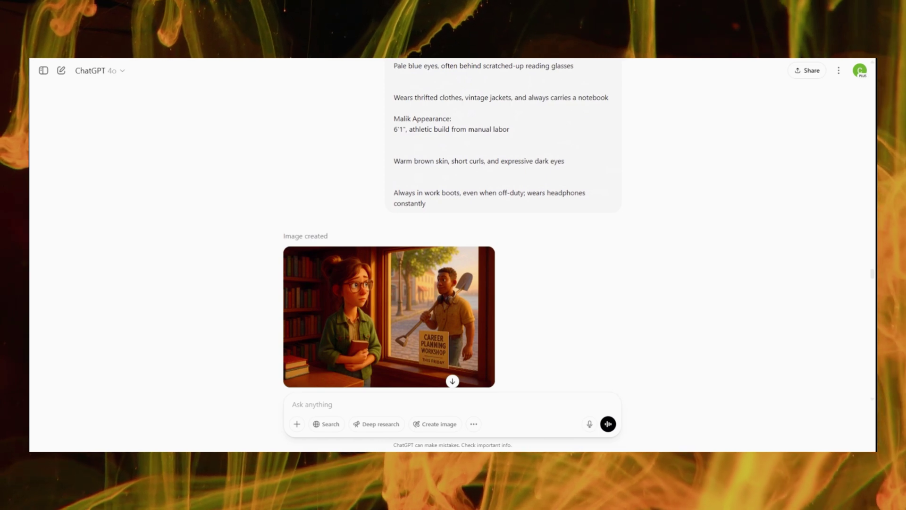
{"action": "scroll", "coordinate": [704, 276], "scroll_direction": "up", "scroll_amount": 2}
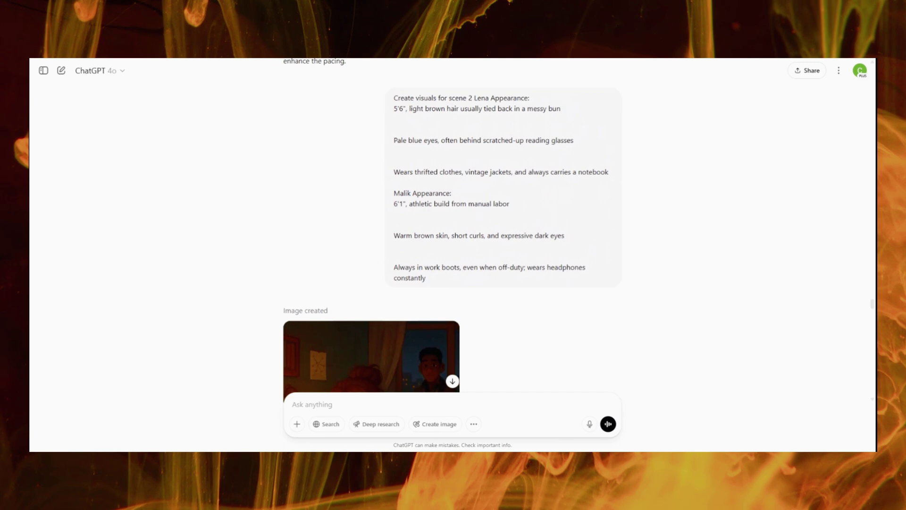
{"action": "scroll", "coordinate": [701, 276], "scroll_direction": "down", "scroll_amount": 3}
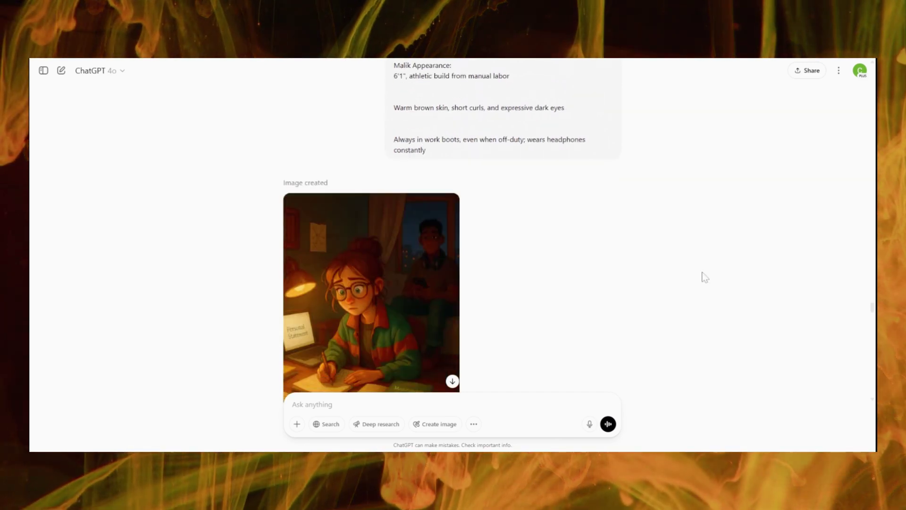
{"action": "scroll", "coordinate": [704, 276], "scroll_direction": "down", "scroll_amount": 2}
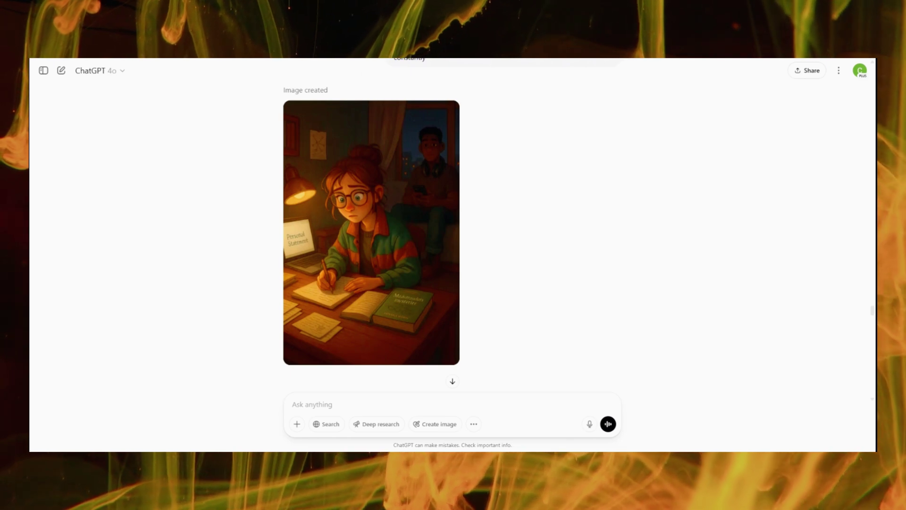
{"action": "scroll", "coordinate": [701, 276], "scroll_direction": "down", "scroll_amount": 3}
{"action": "scroll", "coordinate": [704, 276], "scroll_direction": "down", "scroll_amount": 2}
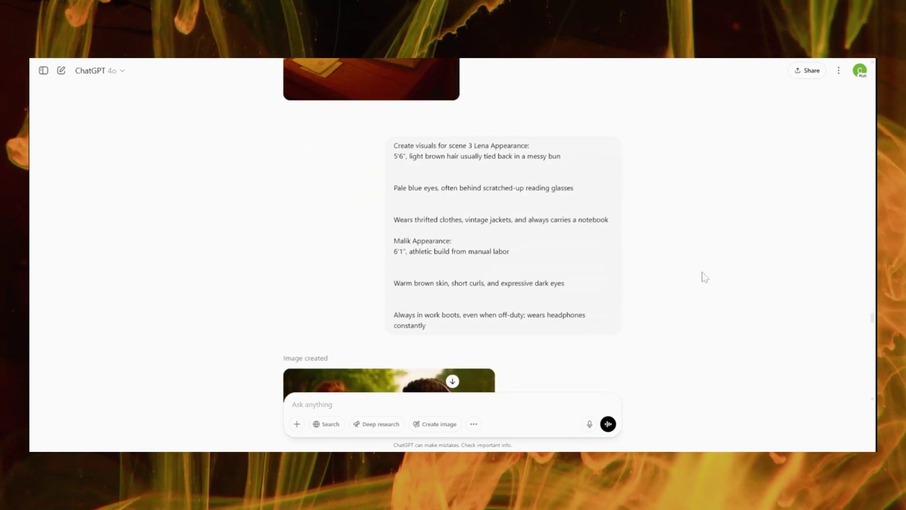
{"action": "scroll", "coordinate": [704, 277], "scroll_direction": "down", "scroll_amount": 1}
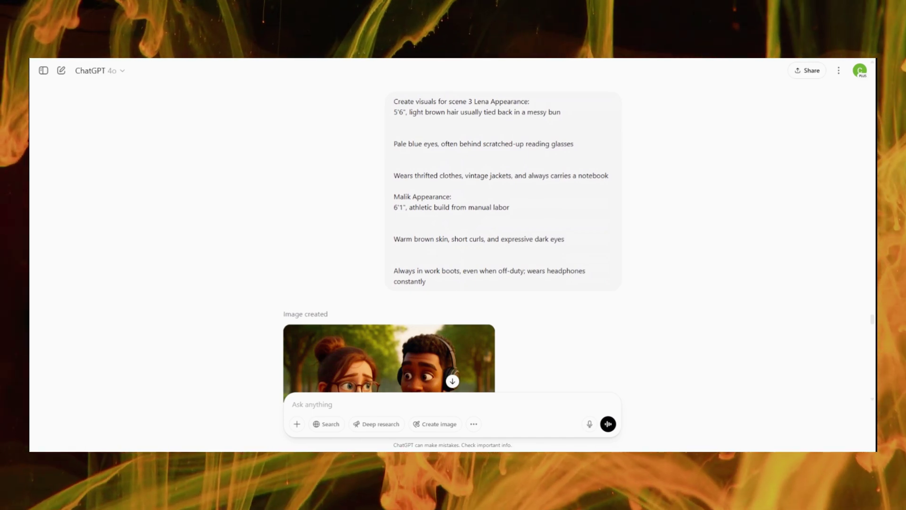
{"action": "scroll", "coordinate": [701, 277], "scroll_direction": "down", "scroll_amount": 3}
{"action": "scroll", "coordinate": [704, 276], "scroll_direction": "down", "scroll_amount": 1}
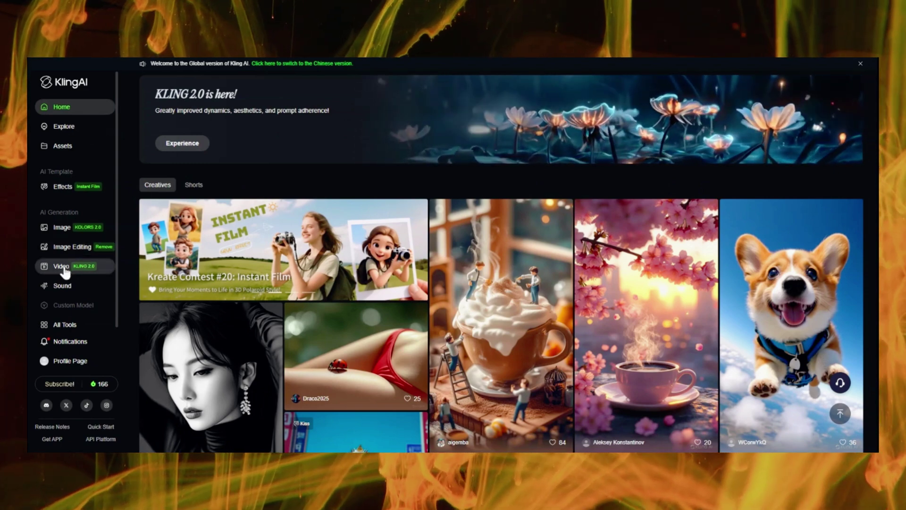
Start an Image to Video generation in Kling AI with KLING 1.6 as the model
{"action": "left_click", "coordinate": [62, 267]}
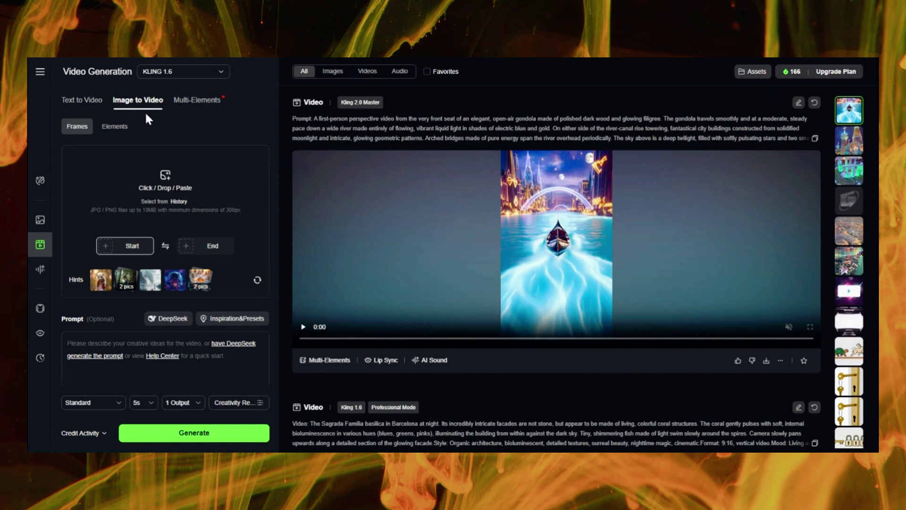
{"action": "left_click", "coordinate": [199, 76]}
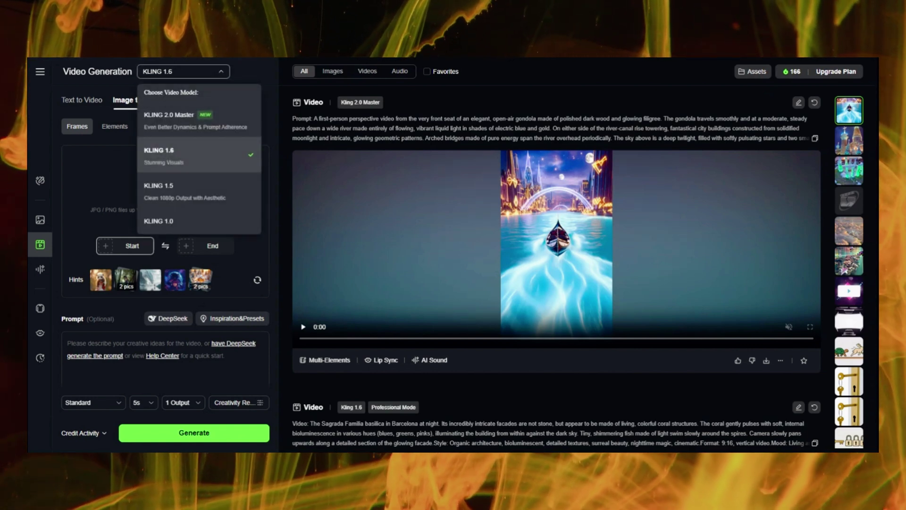
{"action": "left_click", "coordinate": [199, 74]}
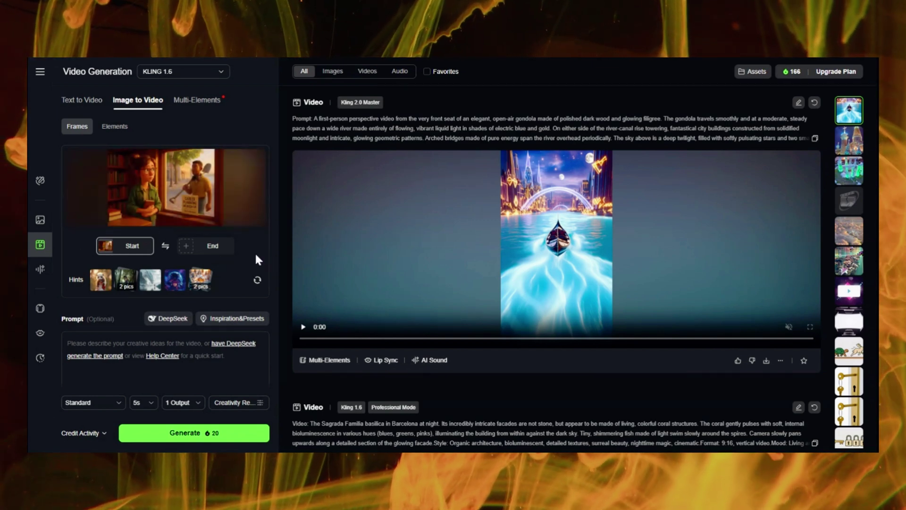
{"action": "scroll", "coordinate": [217, 341], "scroll_direction": "down", "scroll_amount": 2}
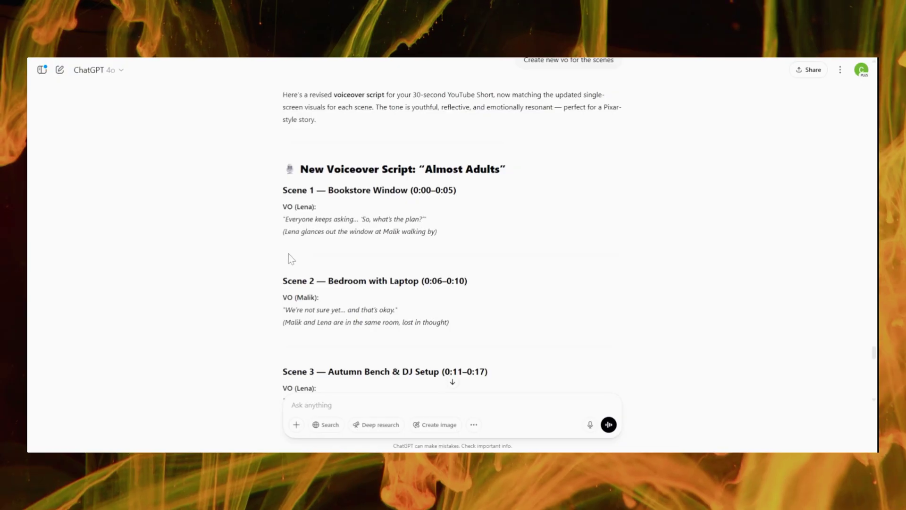
Copy the stage direction 'Lena glances out the window at Malik walking by' for Kling
{"action": "left_click_drag", "start_coordinate": [283, 232], "coordinate": [322, 232]}
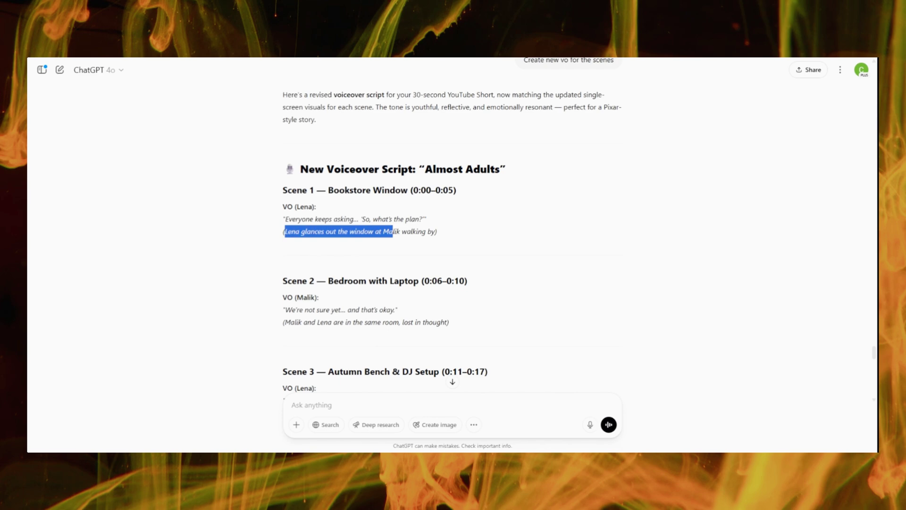
{"action": "left_click_drag", "start_coordinate": [392, 232], "coordinate": [460, 233]}
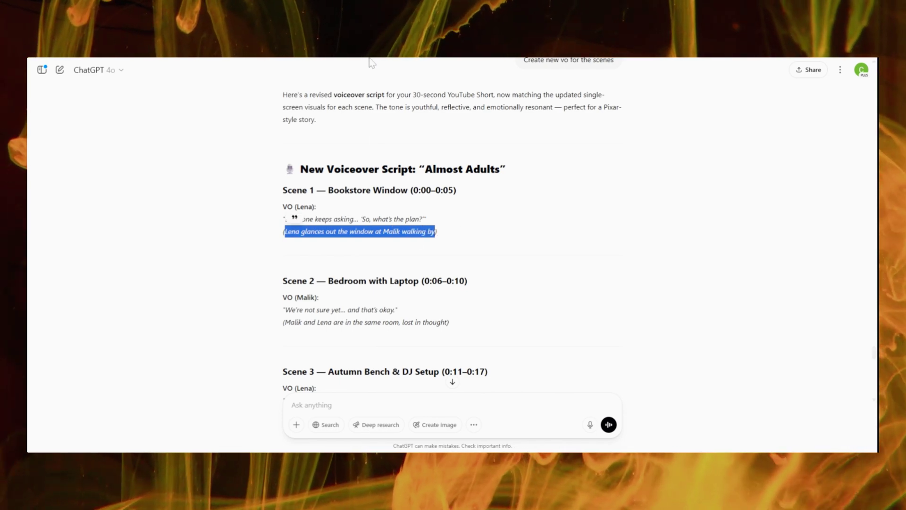
{"action": "key", "text": "alt+Tab"}
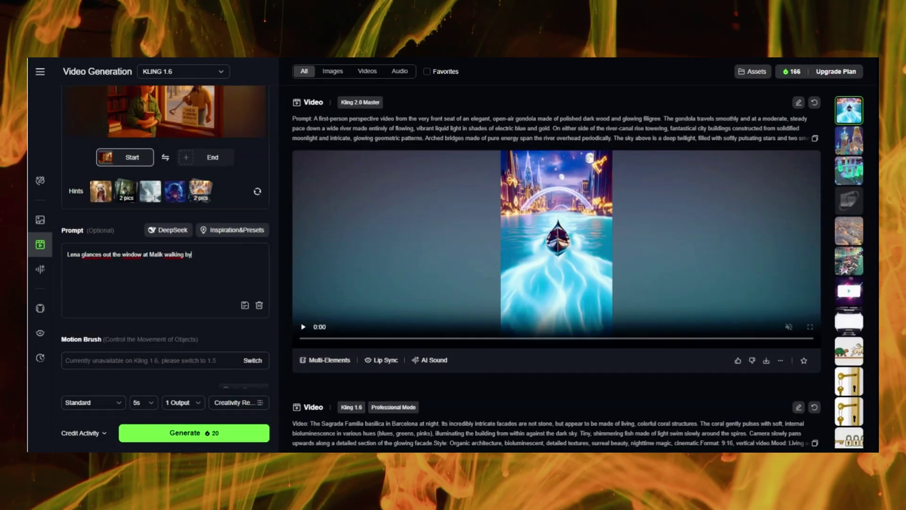
{"action": "scroll", "coordinate": [212, 437], "scroll_direction": "down", "scroll_amount": 1}
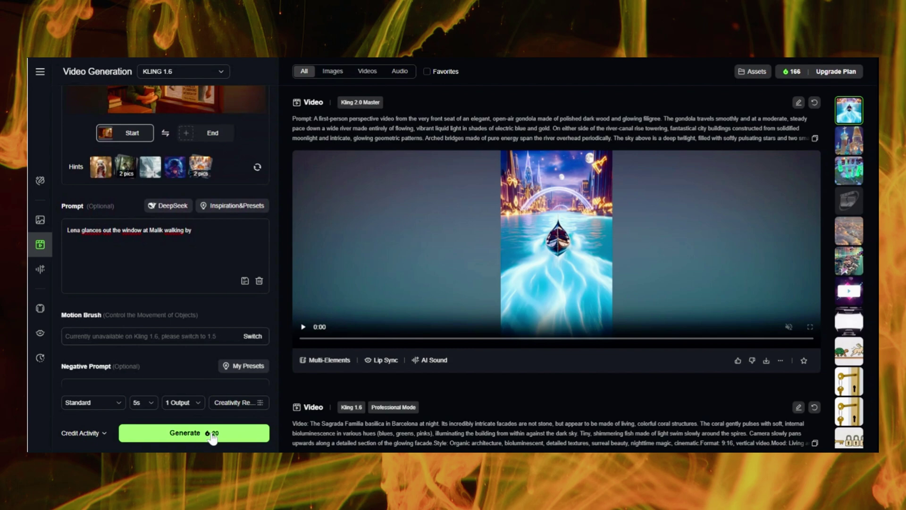
Generate the window-glance video, filter history to Videos, then generate the Lena-and-Malik talking video
{"action": "left_click", "coordinate": [213, 433]}
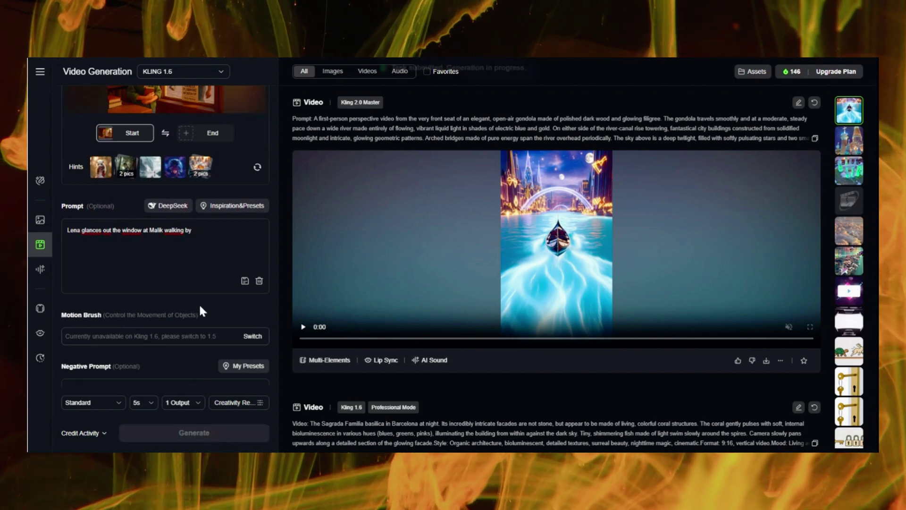
{"action": "left_click", "coordinate": [368, 70]}
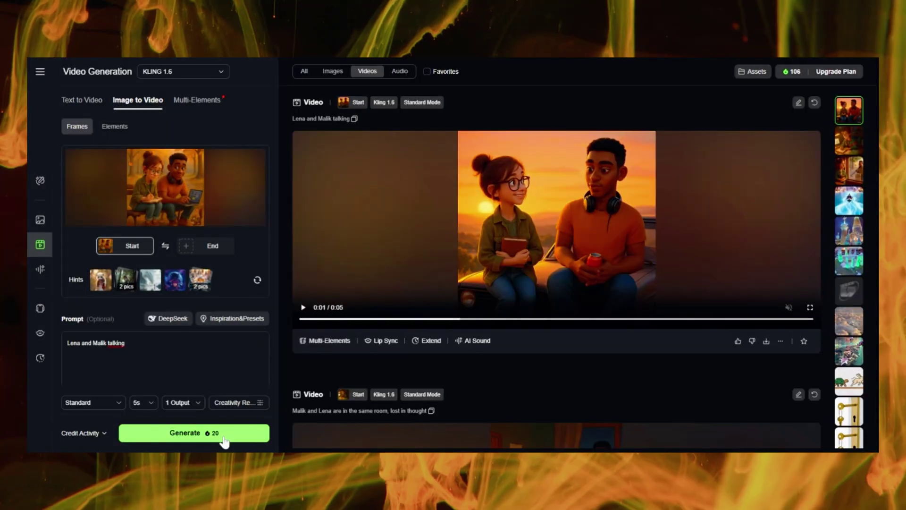
{"action": "left_click", "coordinate": [224, 442]}
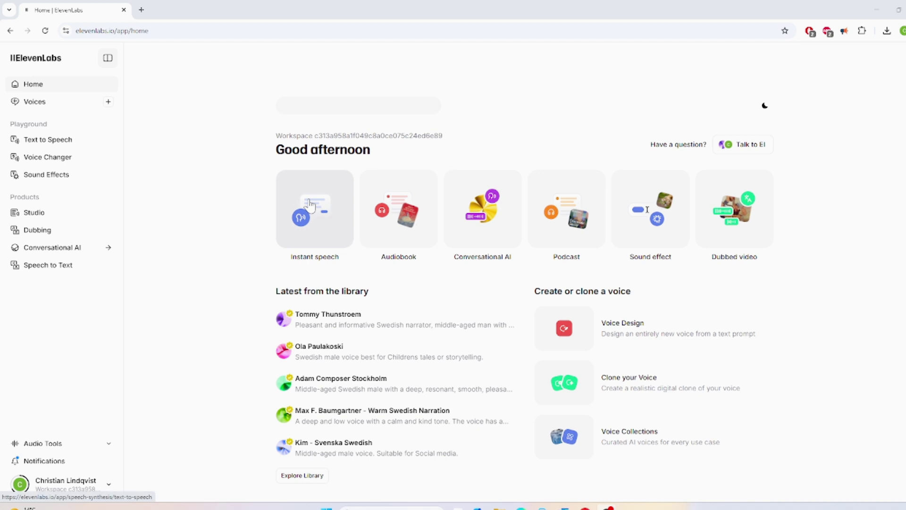
Open Instant speech and try Felix – Nerdy Educator as the voice
{"action": "left_click", "coordinate": [317, 204]}
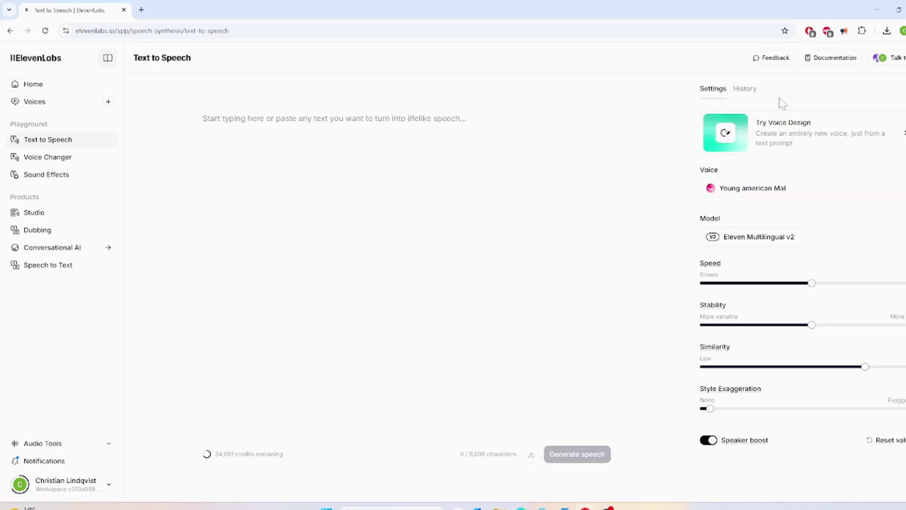
{"action": "left_click", "coordinate": [843, 189]}
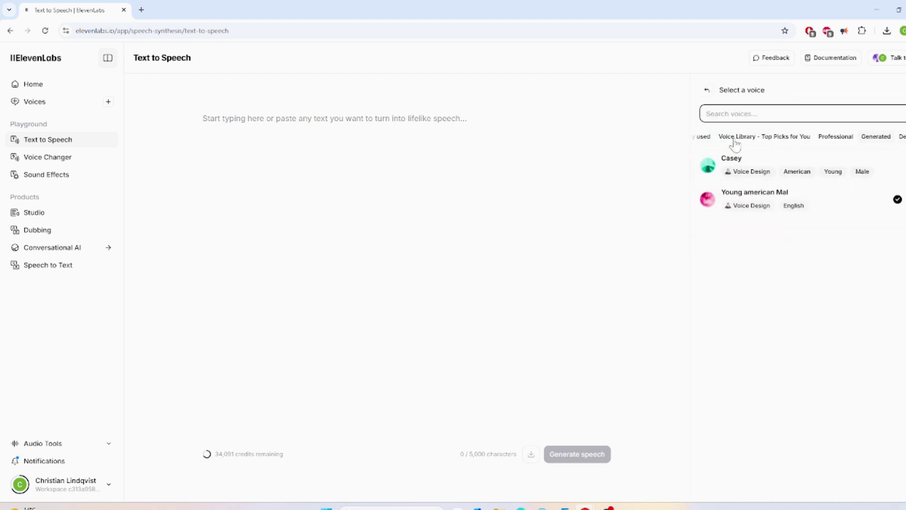
{"action": "left_click", "coordinate": [779, 196]}
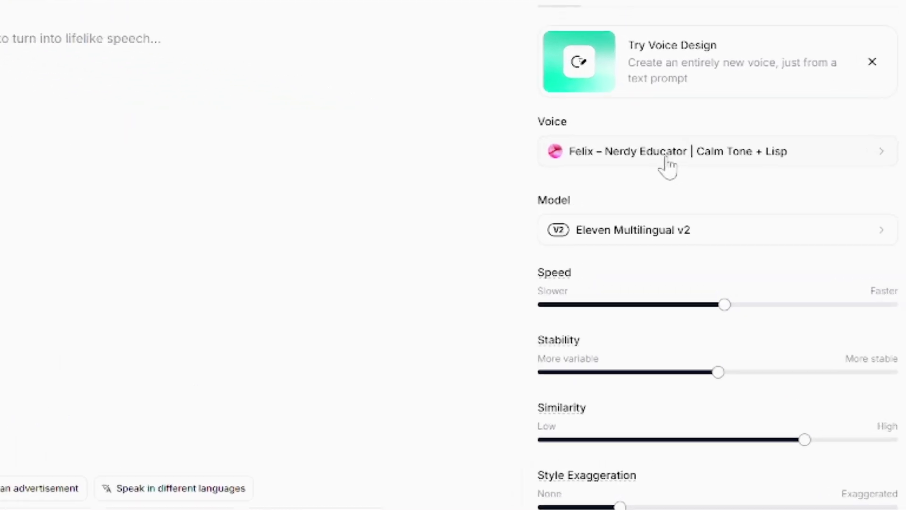
Browse all default voices, preview two Arnold voices and Elli, and select Elli
{"action": "left_click", "coordinate": [626, 149]}
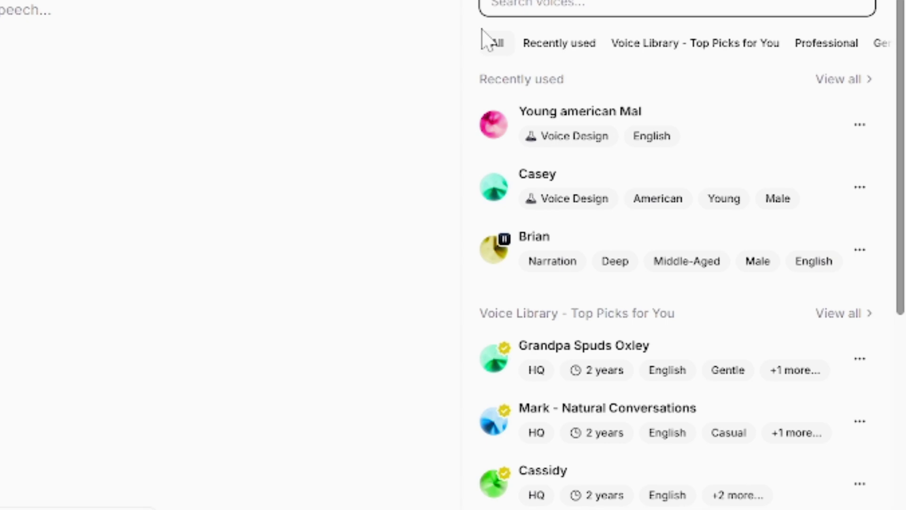
{"action": "left_click", "coordinate": [496, 42]}
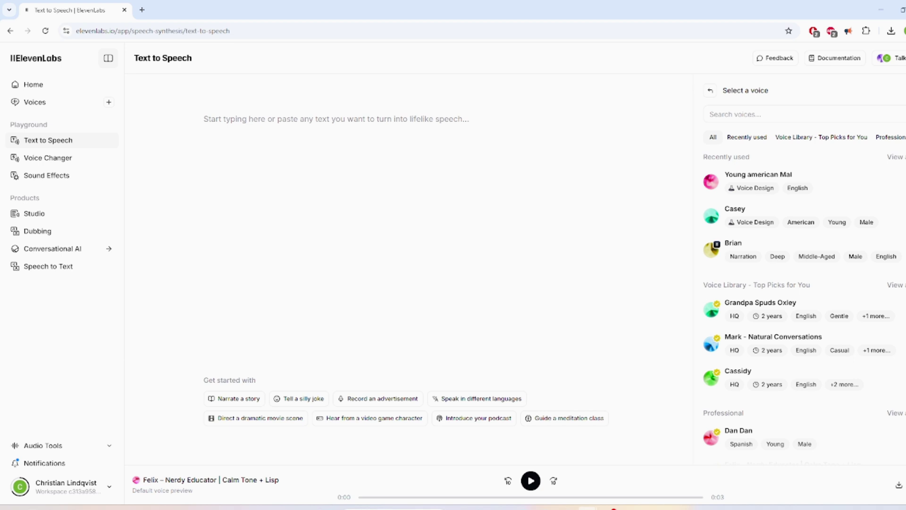
{"action": "scroll", "coordinate": [762, 276], "scroll_direction": "down", "scroll_amount": 1}
{"action": "scroll", "coordinate": [761, 276], "scroll_direction": "down", "scroll_amount": 2}
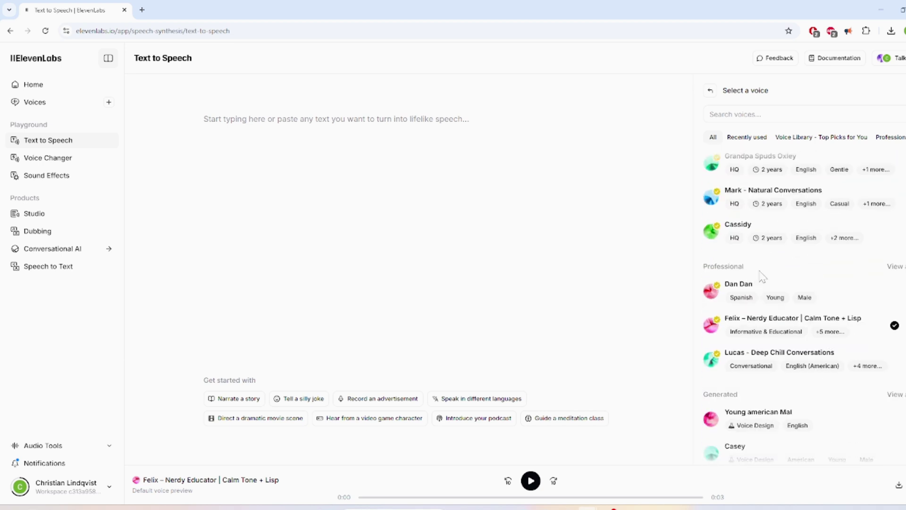
{"action": "scroll", "coordinate": [762, 276], "scroll_direction": "down", "scroll_amount": 3}
{"action": "left_click", "coordinate": [894, 279]}
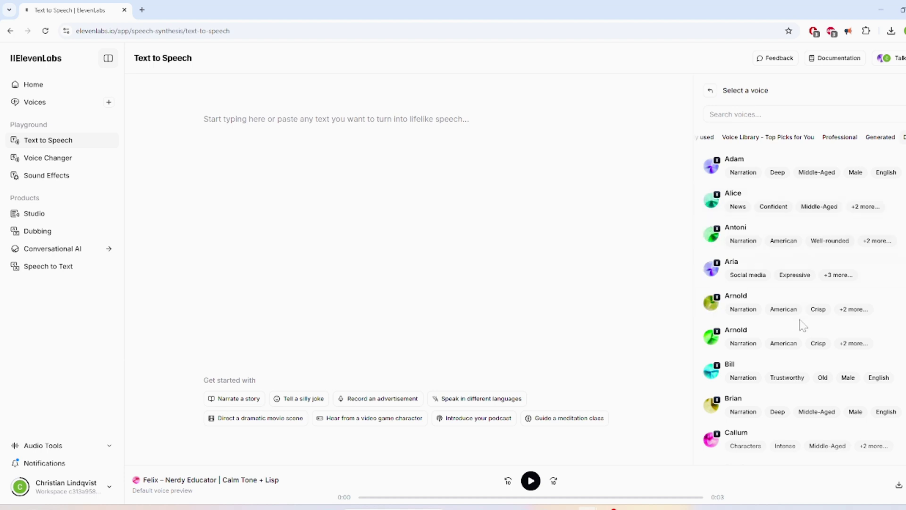
{"action": "scroll", "coordinate": [793, 297], "scroll_direction": "down", "scroll_amount": 3}
{"action": "left_click", "coordinate": [711, 206]}
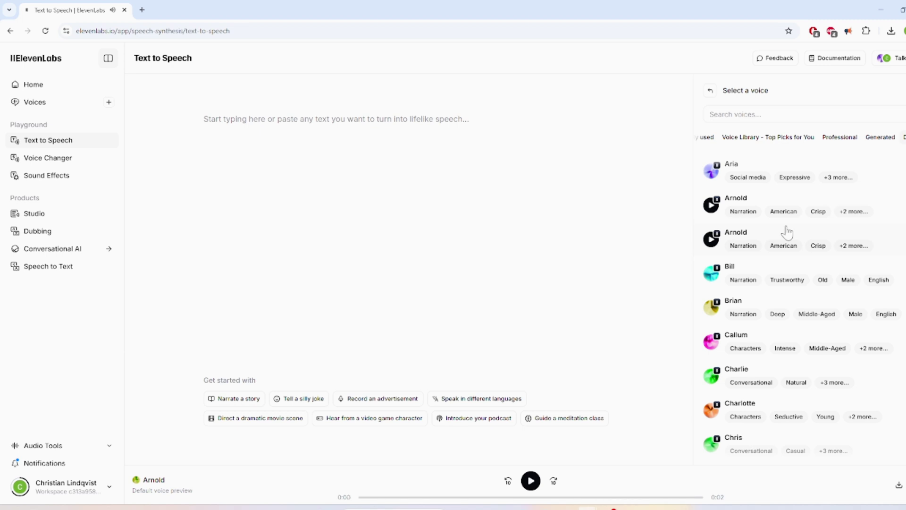
{"action": "left_click", "coordinate": [711, 239]}
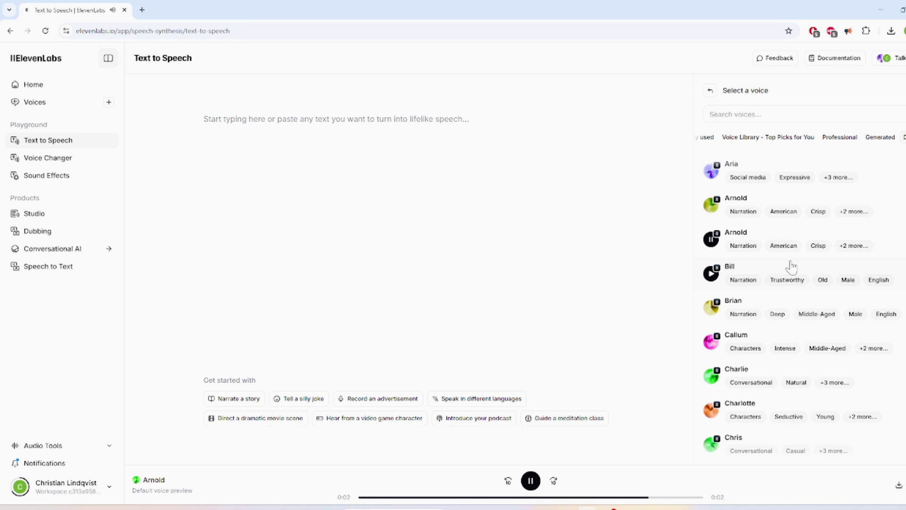
{"action": "scroll", "coordinate": [779, 283], "scroll_direction": "down", "scroll_amount": 5}
{"action": "left_click", "coordinate": [769, 301]}
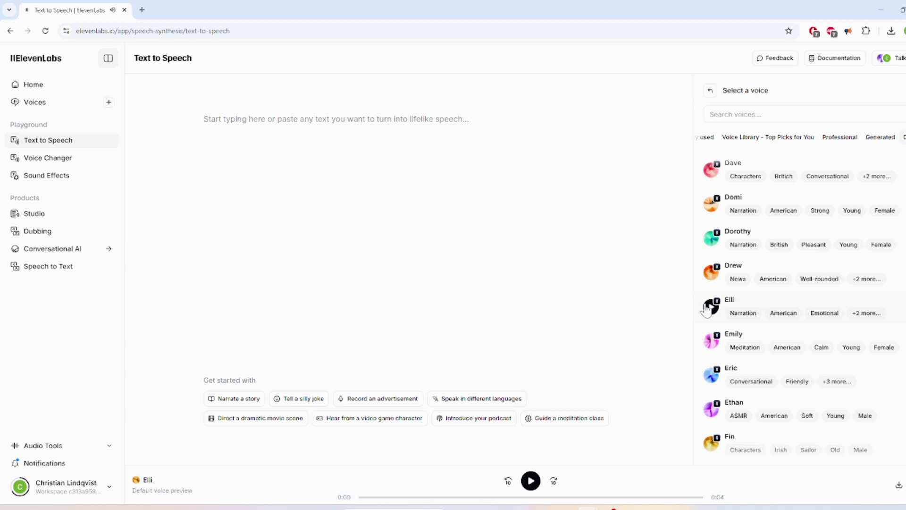
{"action": "left_click", "coordinate": [773, 303]}
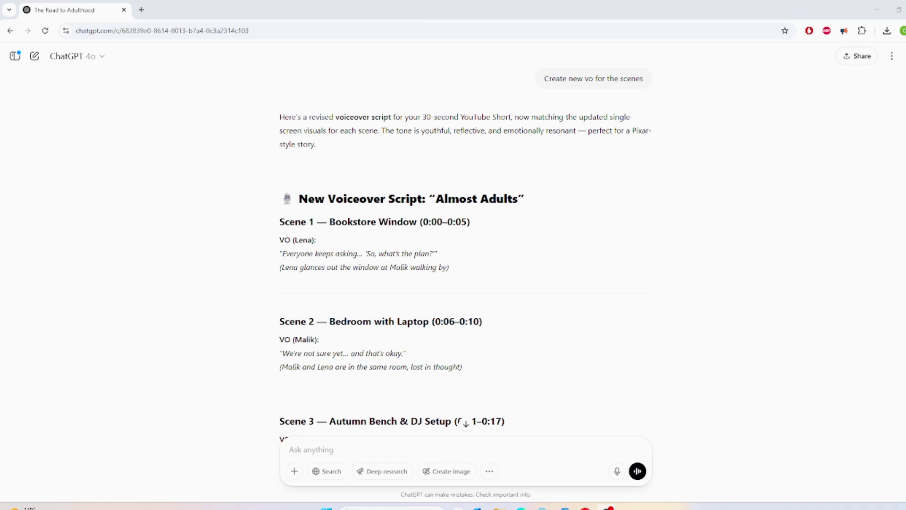
Copy Lena's Scene 1 line "Everyone keeps asking... 'So, what's the plan?'"
{"action": "left_click_drag", "start_coordinate": [432, 253], "coordinate": [305, 254]}
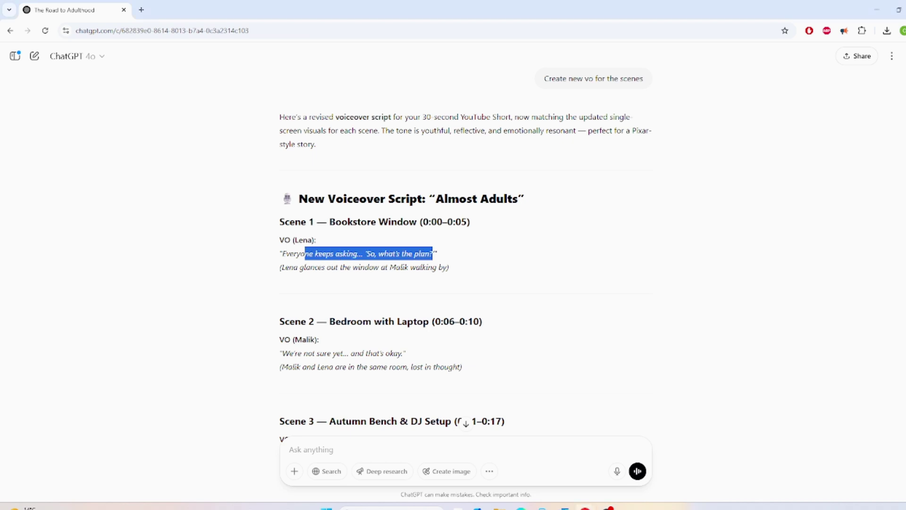
{"action": "key", "text": "ctrl+v"}
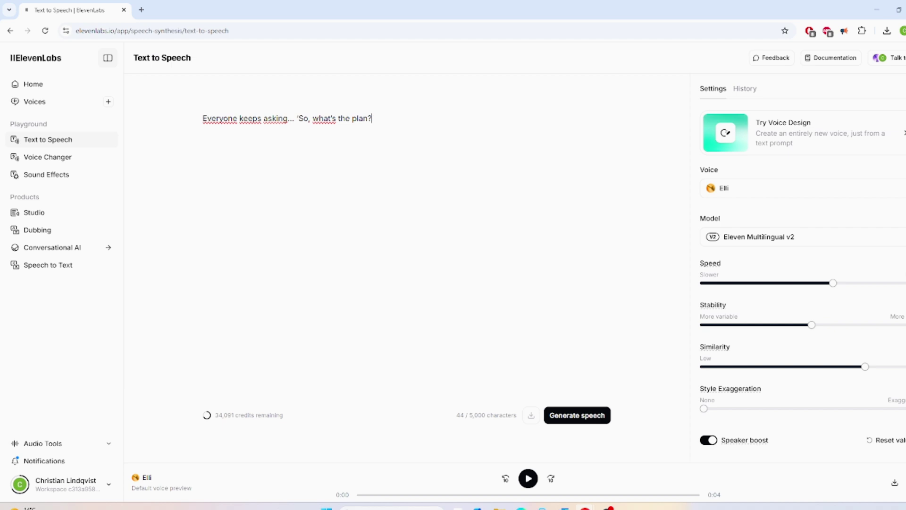
Generate Lena's line with Elli, then regenerate it at about 0.86 speed
{"action": "left_click", "coordinate": [601, 419]}
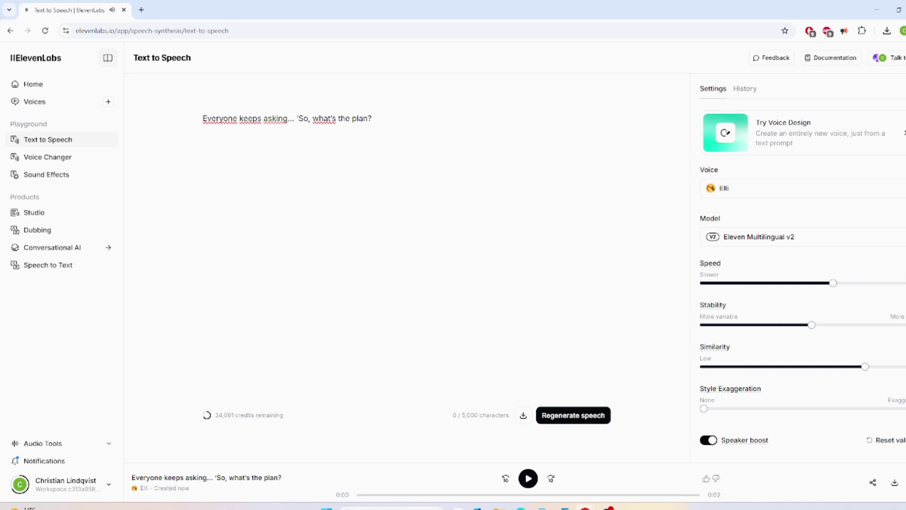
{"action": "mouse_move", "coordinate": [833, 283]}
{"action": "left_click_drag", "start_coordinate": [833, 284], "coordinate": [767, 290]}
{"action": "mouse_move", "coordinate": [573, 415]}
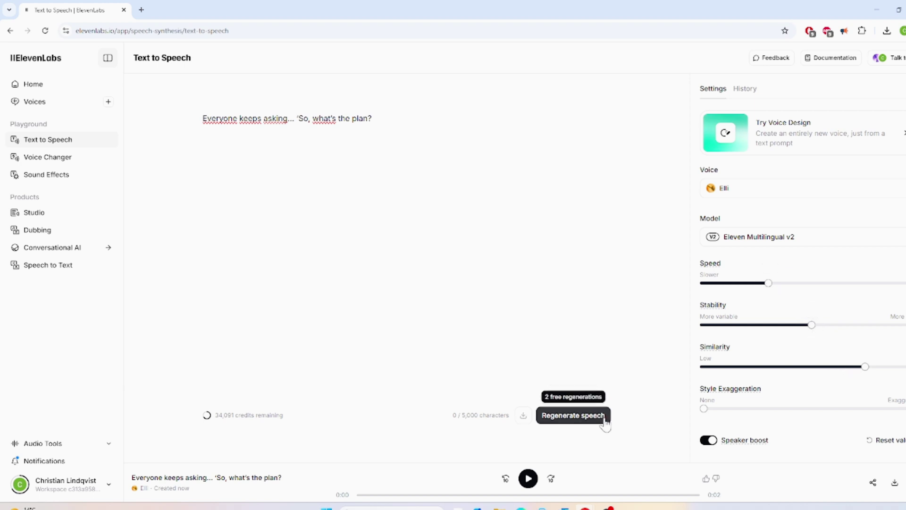
{"action": "left_click", "coordinate": [605, 420]}
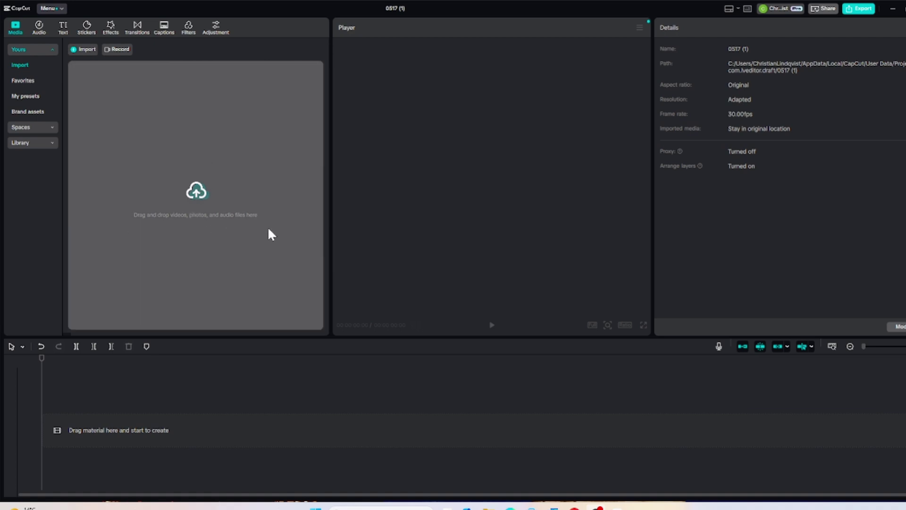
Import the five voiceover files, M3 through L1, into the CapCut project
{"action": "left_click", "coordinate": [83, 49]}
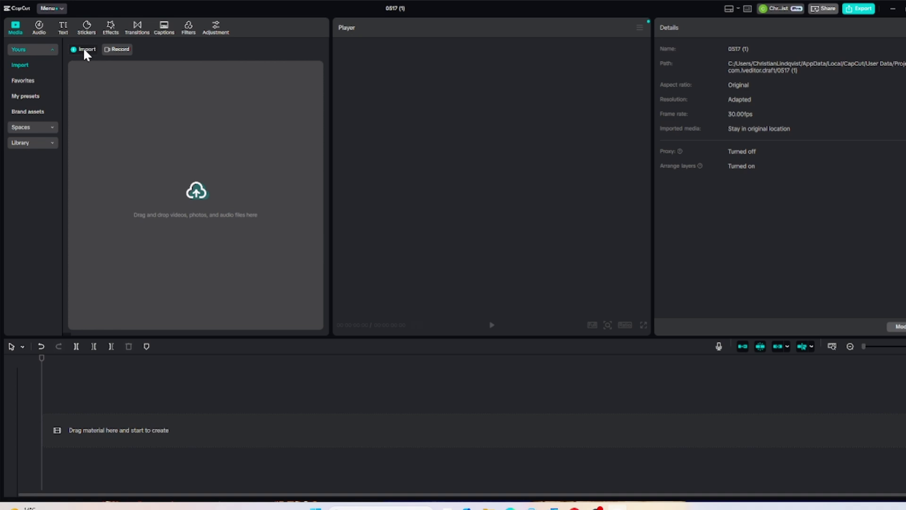
{"action": "left_click", "coordinate": [113, 94]}
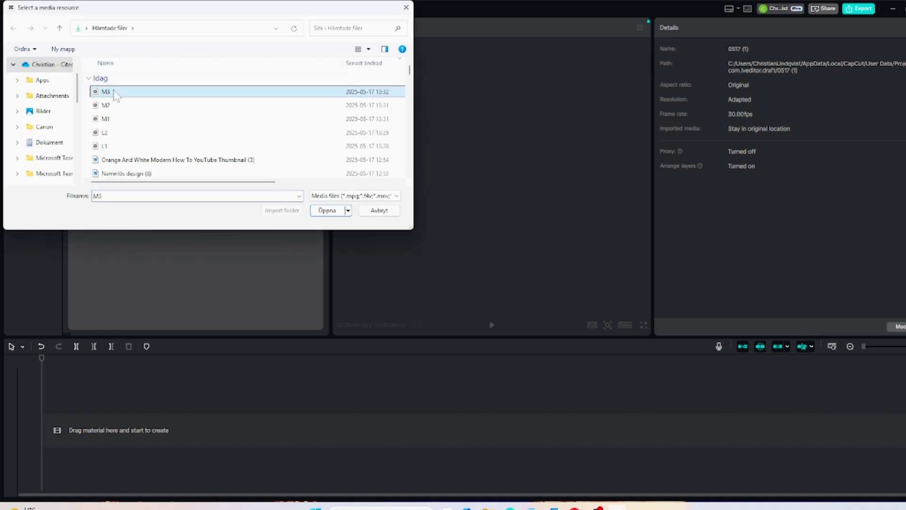
{"action": "left_click", "coordinate": [105, 146], "text": "shift"}
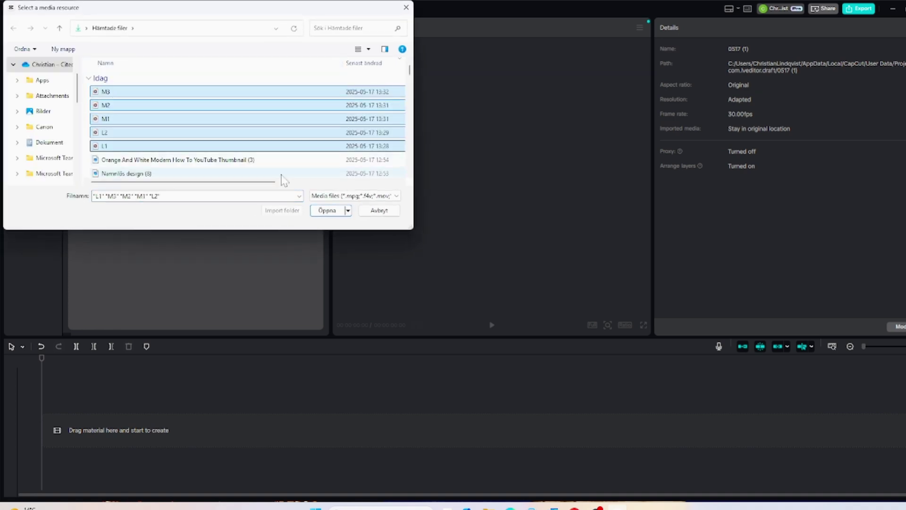
{"action": "left_click", "coordinate": [334, 214]}
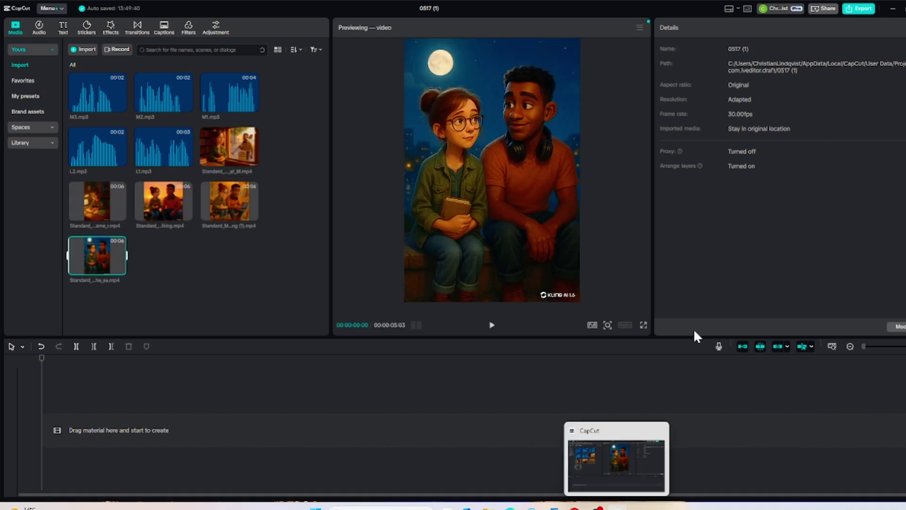
Place the Kling scene clips on the timeline with L1, L2, M1, M2 and M3 beneath their scenes
{"action": "left_click_drag", "start_coordinate": [228, 147], "coordinate": [90, 428]}
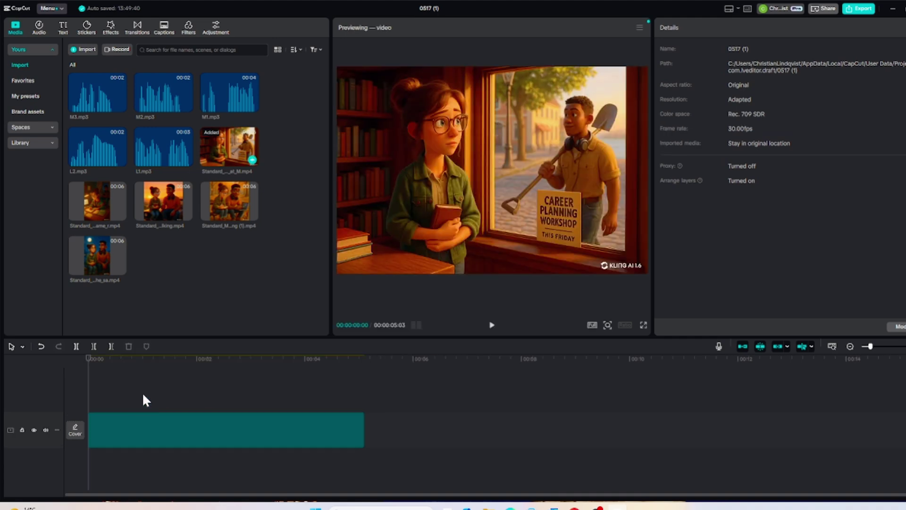
{"action": "left_click_drag", "start_coordinate": [164, 155], "coordinate": [121, 463]}
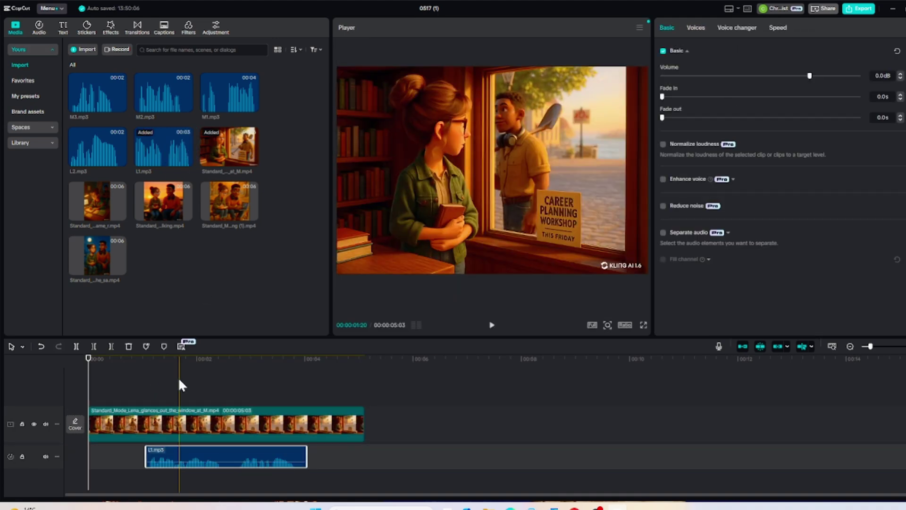
{"action": "left_click_drag", "start_coordinate": [396, 439], "coordinate": [410, 445]}
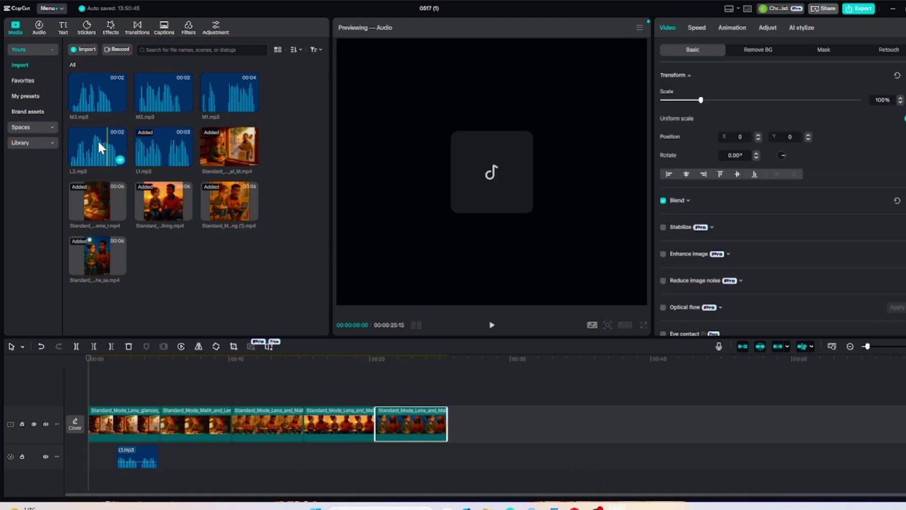
{"action": "left_click_drag", "start_coordinate": [118, 152], "coordinate": [191, 456]}
{"action": "left_click_drag", "start_coordinate": [229, 93], "coordinate": [235, 461]}
{"action": "left_click_drag", "start_coordinate": [163, 92], "coordinate": [370, 461]}
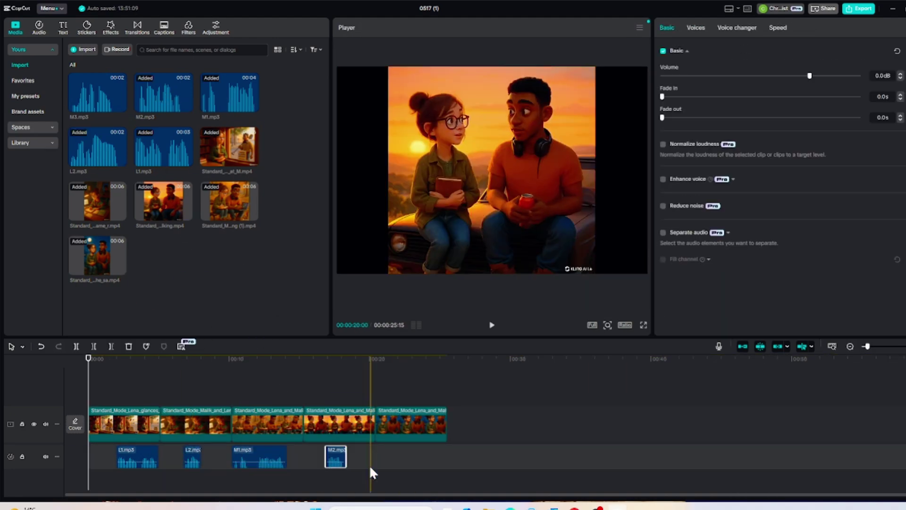
{"action": "left_click_drag", "start_coordinate": [97, 92], "coordinate": [404, 465]}
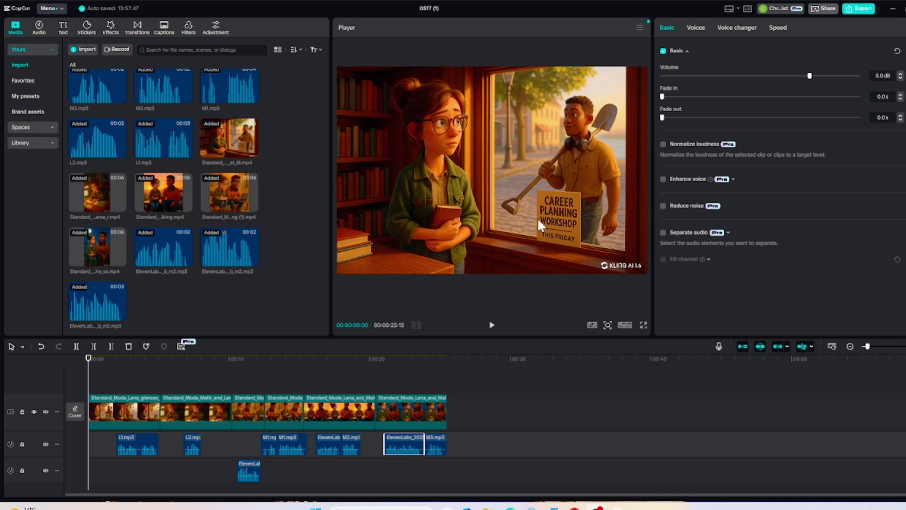
Switch the project to 9:16 portrait and enlarge the first scene clip to fill the frame
{"action": "left_click", "coordinate": [626, 325]}
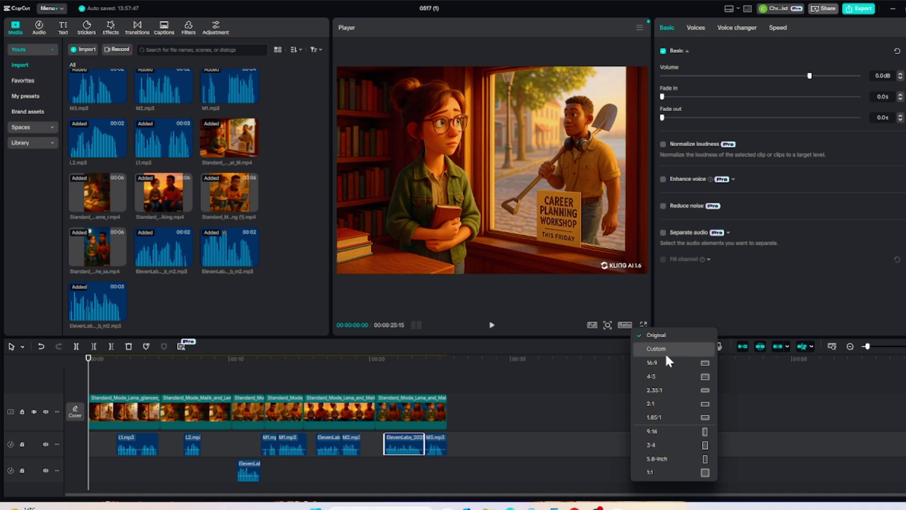
{"action": "left_click", "coordinate": [669, 430]}
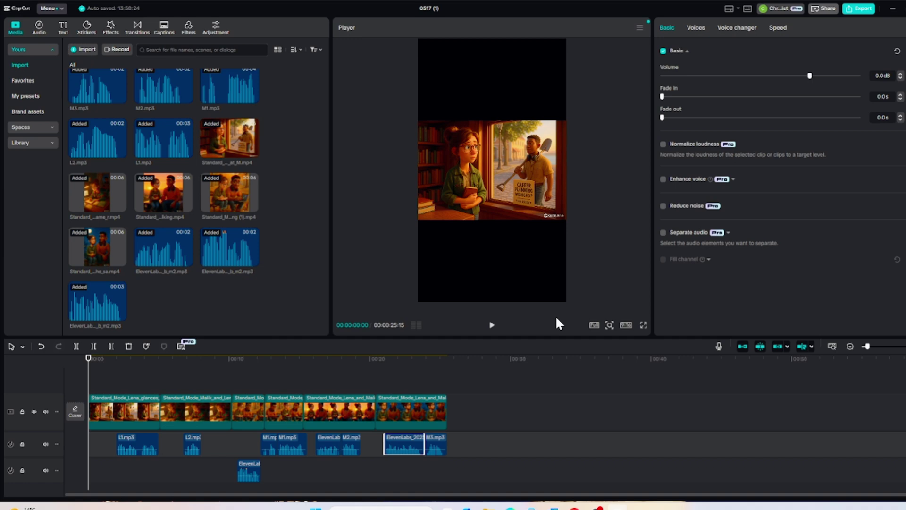
{"action": "left_click", "coordinate": [498, 183]}
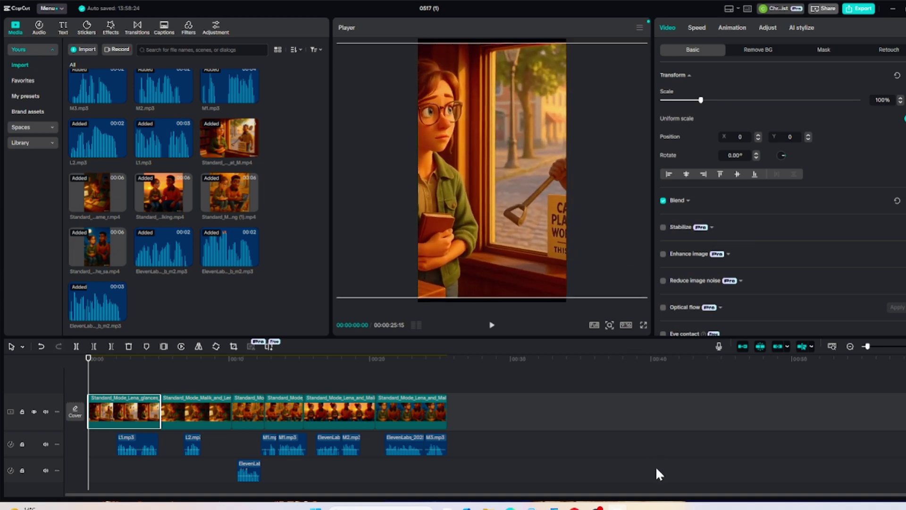
{"action": "mouse_move", "coordinate": [565, 221]}
{"action": "left_mouse_down"}
{"action": "mouse_move", "coordinate": [651, 459]}
{"action": "mouse_move", "coordinate": [498, 212]}
{"action": "mouse_move", "coordinate": [554, 220]}
{"action": "mouse_move", "coordinate": [539, 225]}
{"action": "left_mouse_up"}
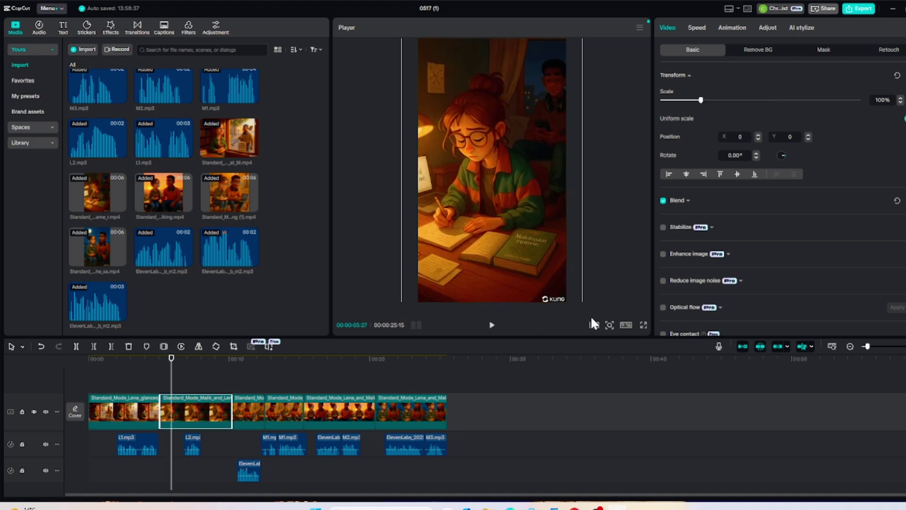
Scrub through the clips to check framing and select the last scene clip
{"action": "left_click", "coordinate": [144, 374]}
{"action": "left_click_drag", "start_coordinate": [159, 373], "coordinate": [335, 374]}
{"action": "left_click", "coordinate": [410, 411]}
{"action": "left_click", "coordinate": [94, 359]}
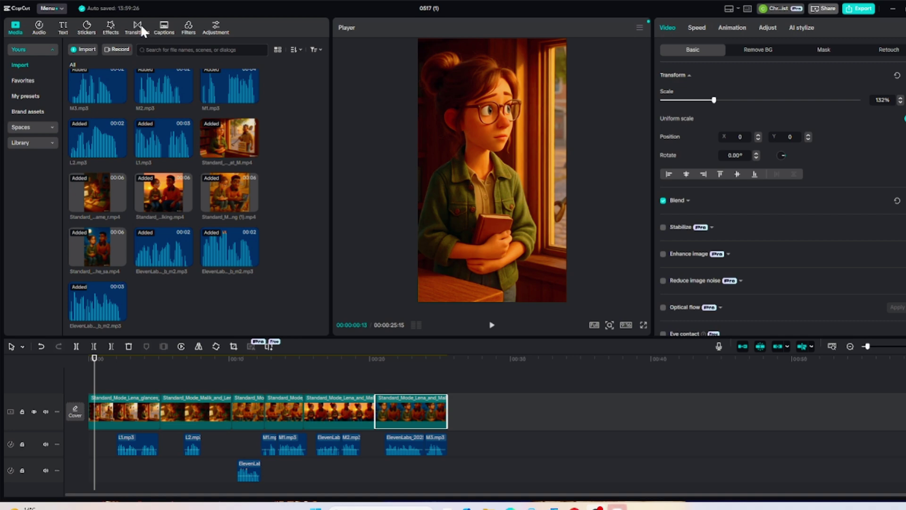
Play back the Fold Over transitions from the Transitions library, then rewind the playhead to the start
{"action": "left_click", "coordinate": [141, 24]}
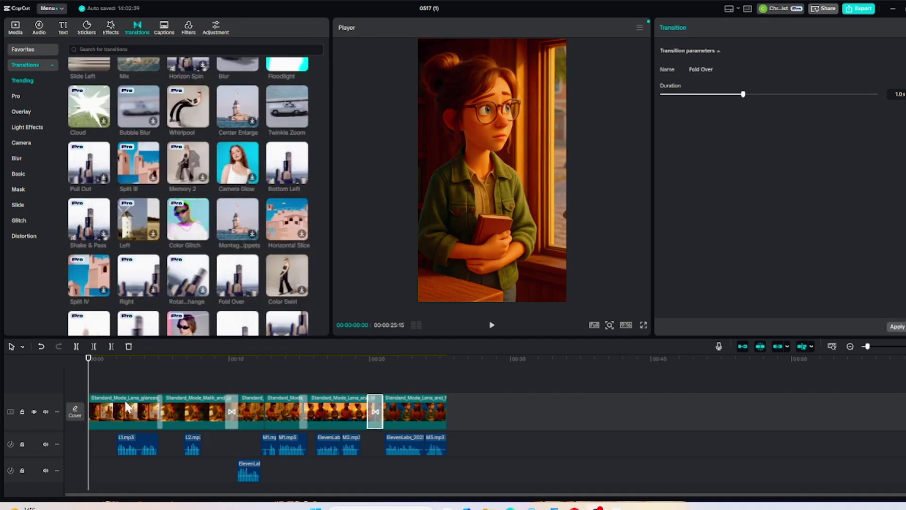
{"action": "key", "text": "space"}
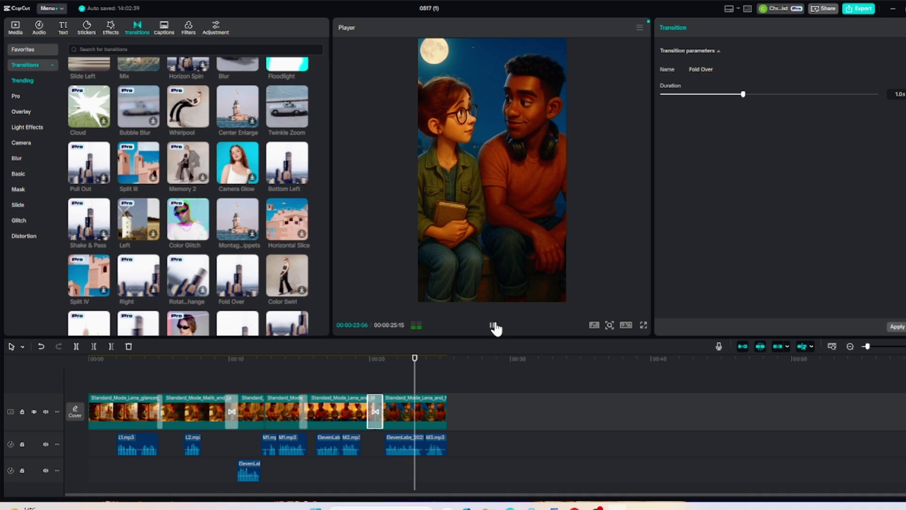
{"action": "left_click", "coordinate": [495, 327]}
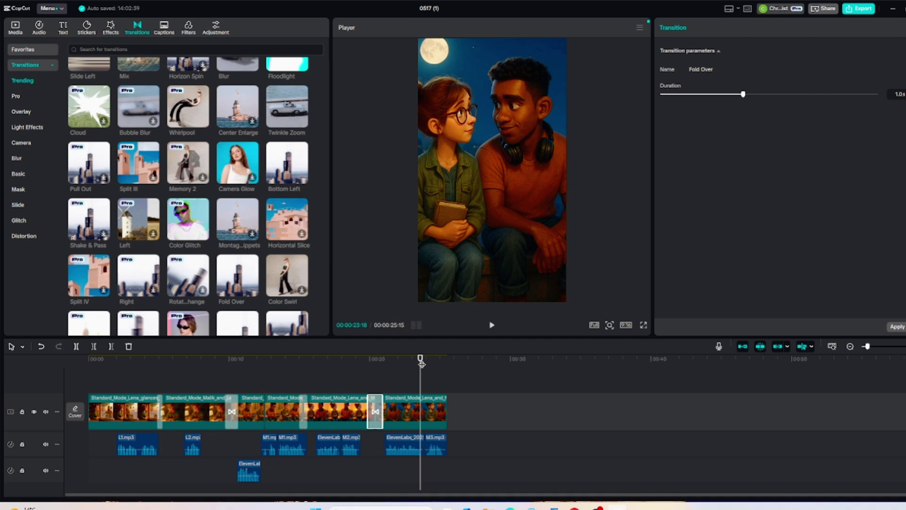
{"action": "left_click_drag", "start_coordinate": [418, 368], "coordinate": [25, 368]}
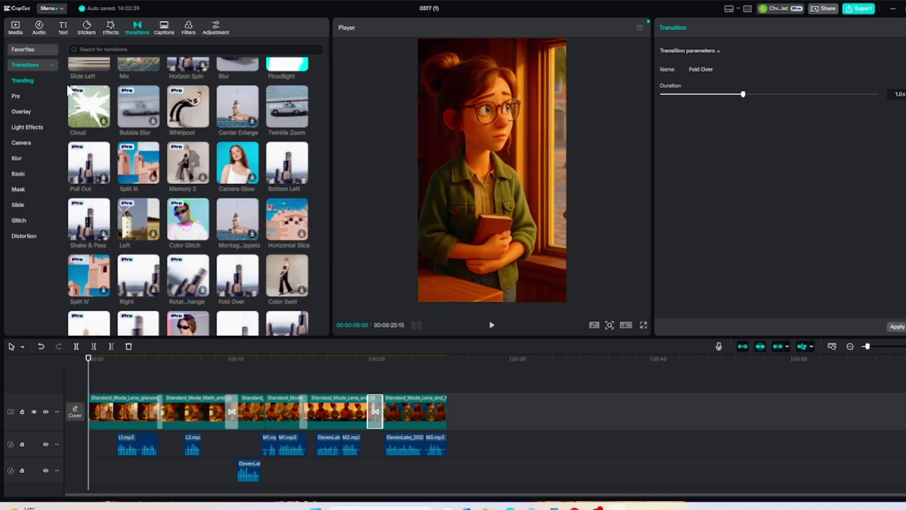
Add the VLOG summer pop song from the Vlog music category to the timeline
{"action": "left_click", "coordinate": [38, 31]}
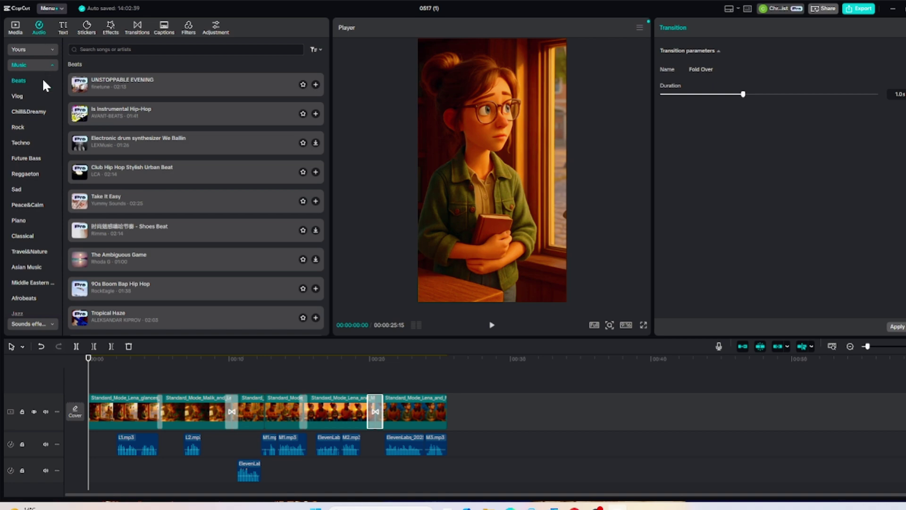
{"action": "left_click", "coordinate": [29, 96]}
{"action": "left_click_drag", "start_coordinate": [142, 137], "coordinate": [185, 479]}
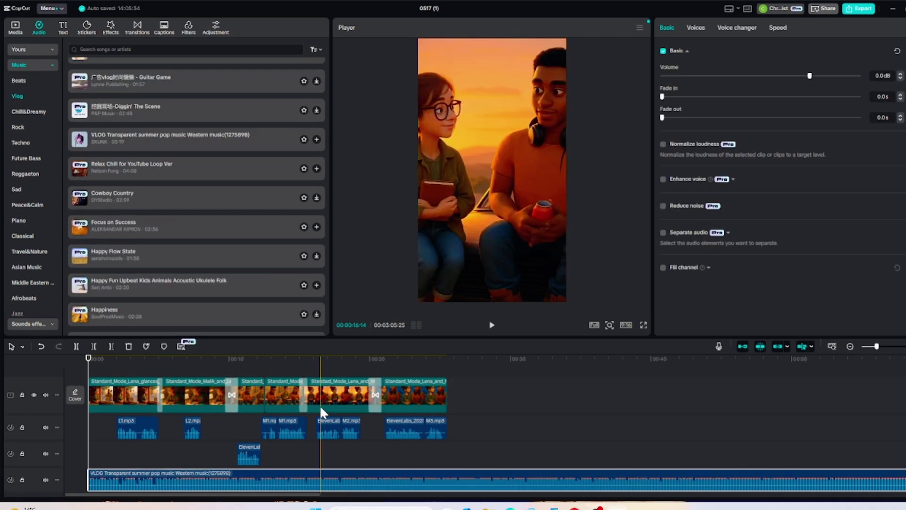
Lower the background music volume and raise the volume of all voiceover clips
{"action": "left_click_drag", "start_coordinate": [810, 76], "coordinate": [771, 76]}
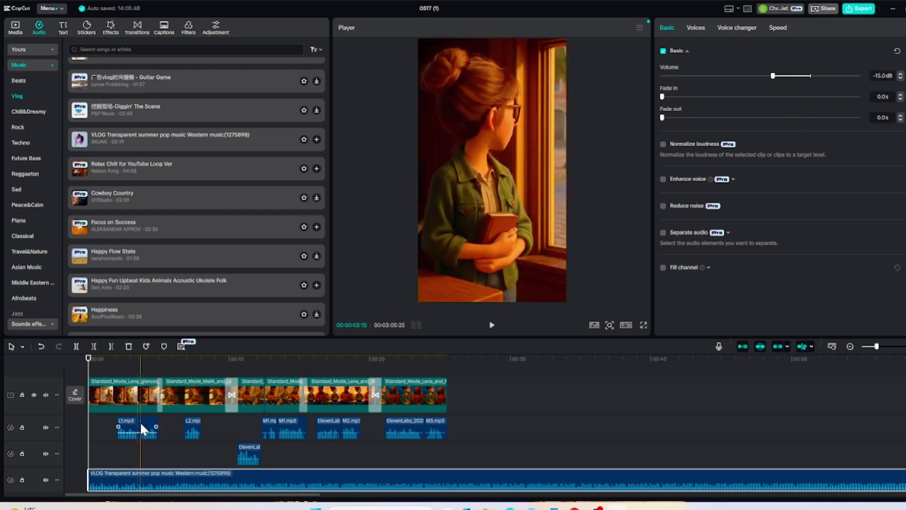
{"action": "left_click_drag", "start_coordinate": [467, 440], "coordinate": [115, 419]}
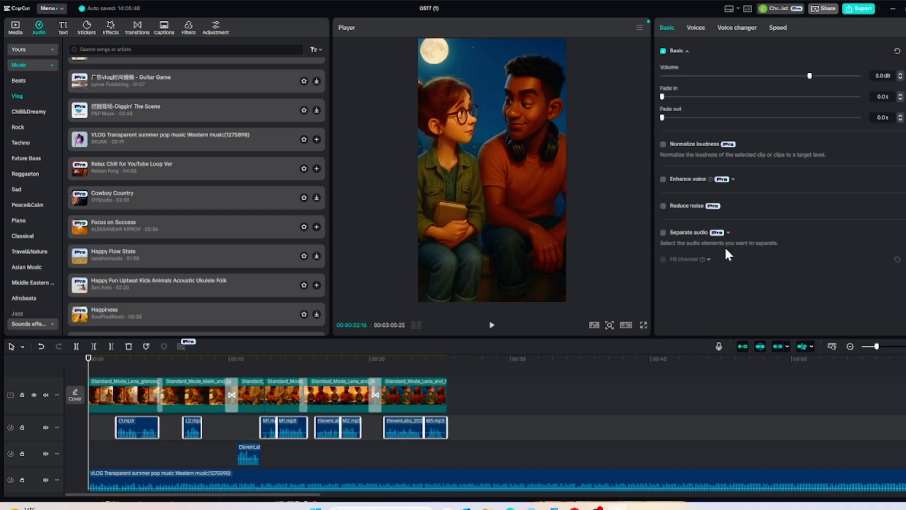
{"action": "left_click_drag", "start_coordinate": [808, 75], "coordinate": [817, 76]}
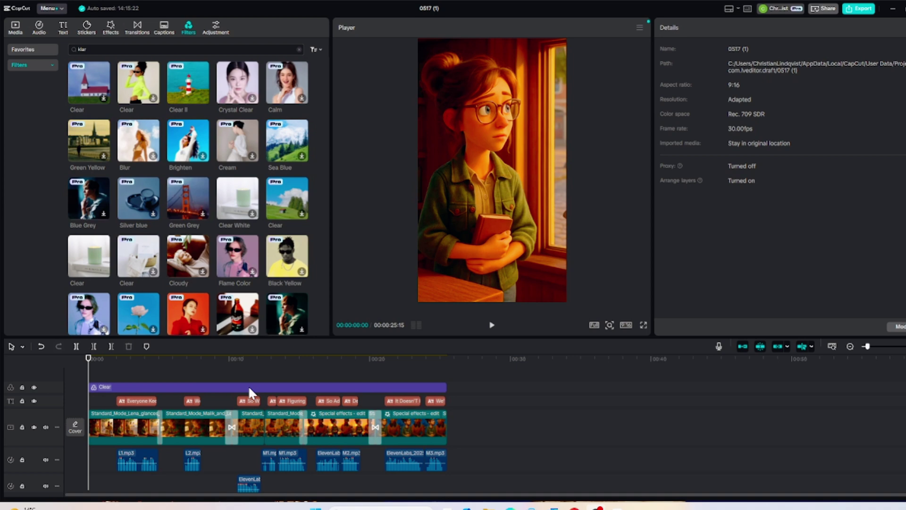
Drag the Clear filter clip to the video's end, scrubbing earlier and later frames to compare
{"action": "left_click", "coordinate": [259, 373]}
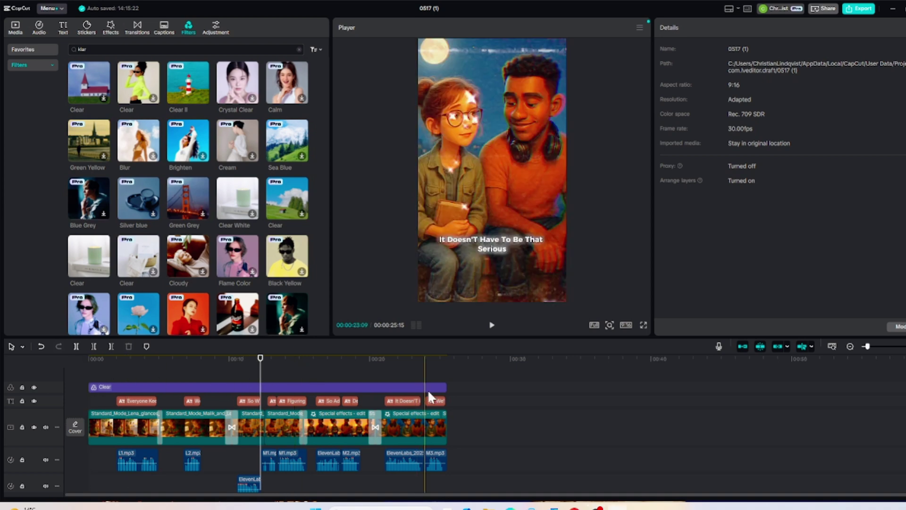
{"action": "left_click_drag", "start_coordinate": [442, 386], "coordinate": [217, 398]}
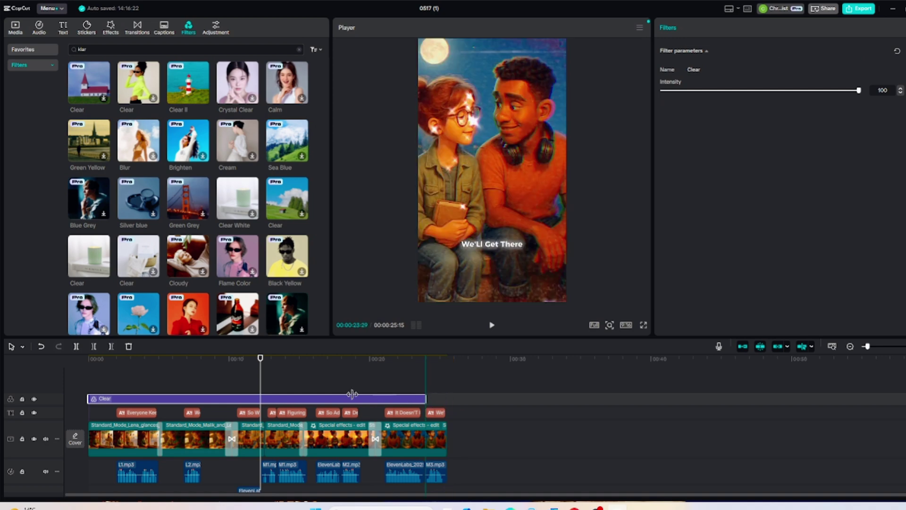
{"action": "left_click", "coordinate": [264, 369]}
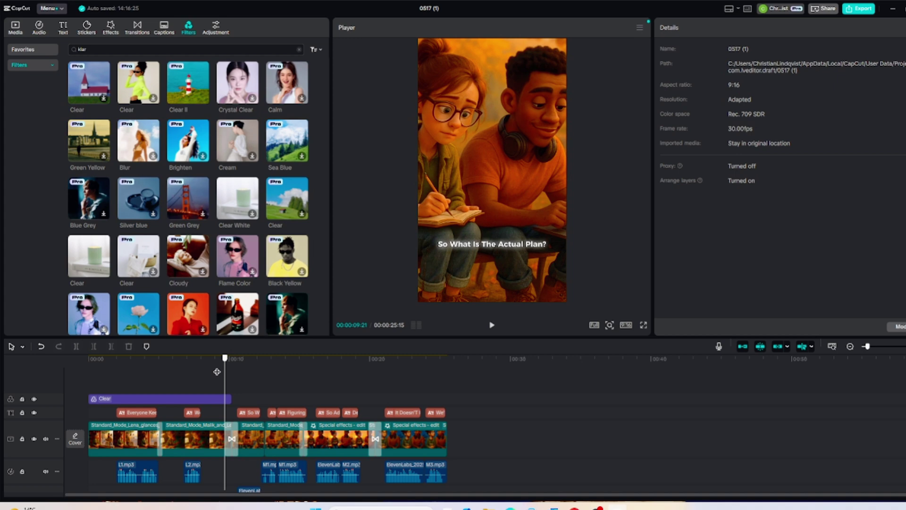
{"action": "mouse_move", "coordinate": [258, 373]}
{"action": "left_mouse_down"}
{"action": "mouse_move", "coordinate": [207, 371]}
{"action": "mouse_move", "coordinate": [204, 385]}
{"action": "left_mouse_up"}
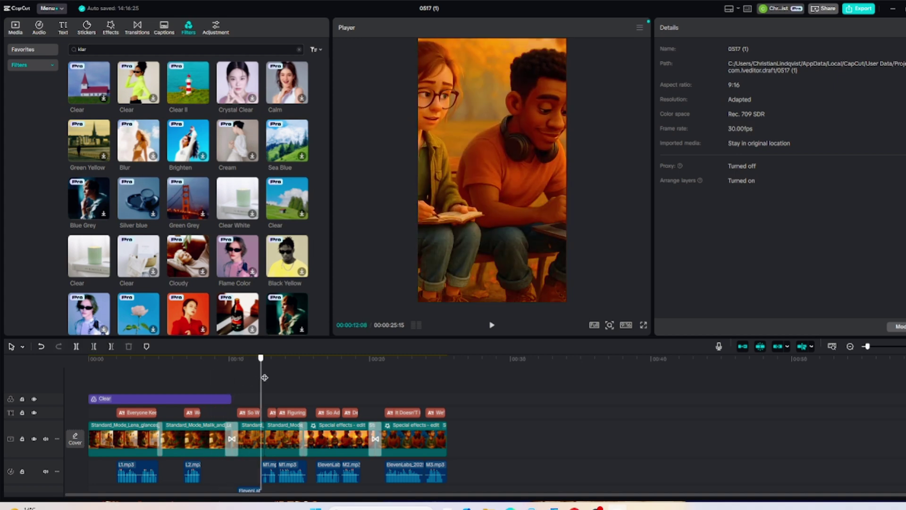
{"action": "left_click", "coordinate": [181, 381]}
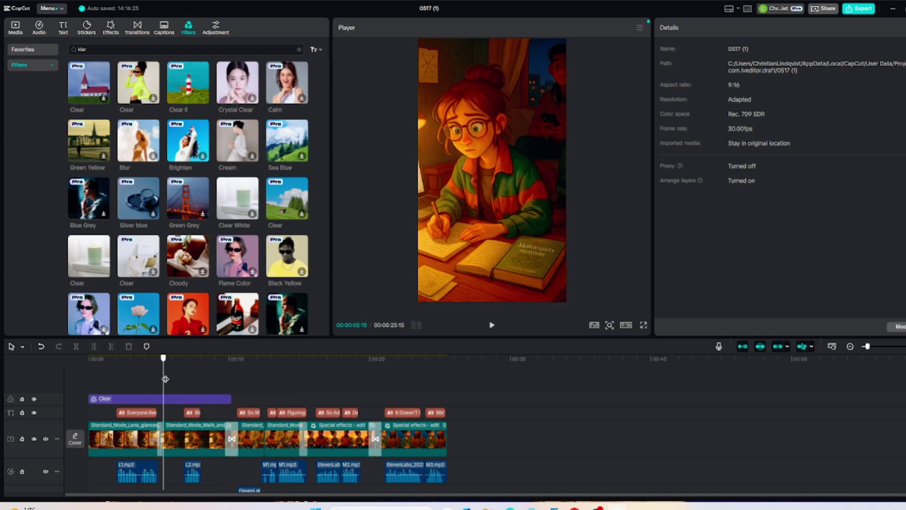
{"action": "left_click", "coordinate": [225, 382]}
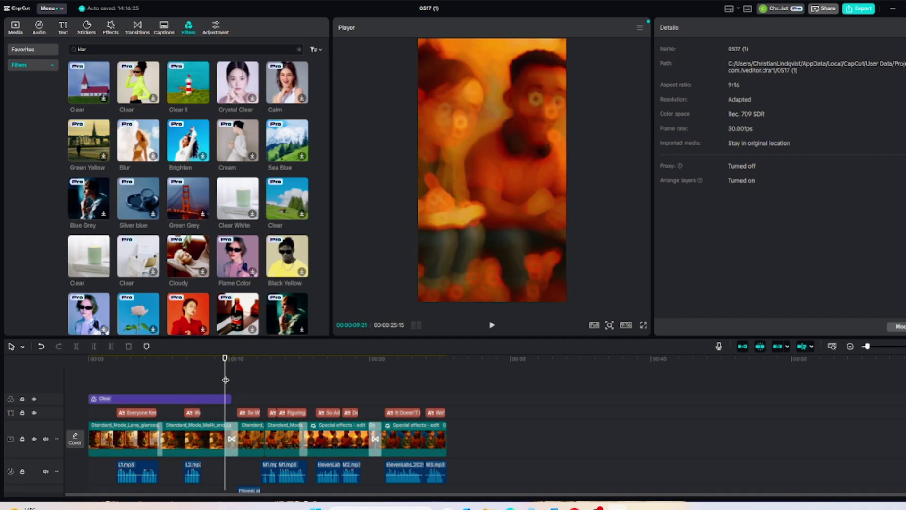
{"action": "left_click_drag", "start_coordinate": [231, 395], "coordinate": [445, 397]}
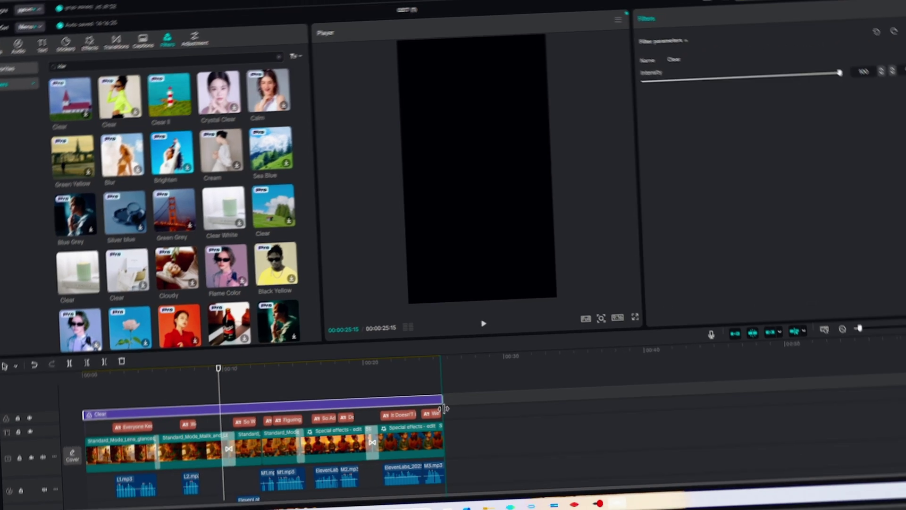